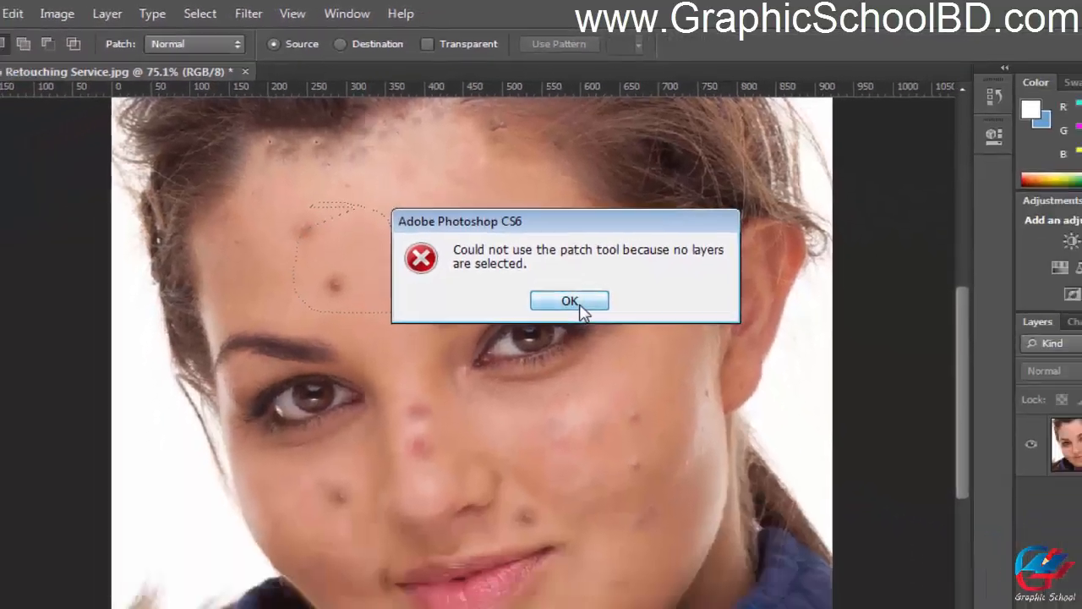
Step: Close the error dialog and make Layer 0 the active layer
click(626, 405)
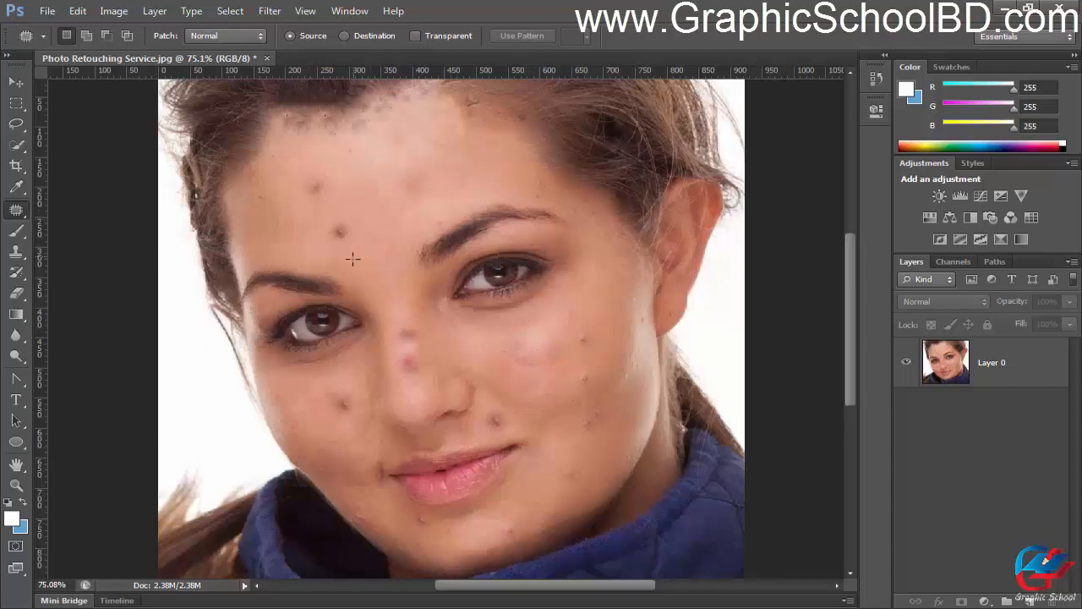
click(1003, 363)
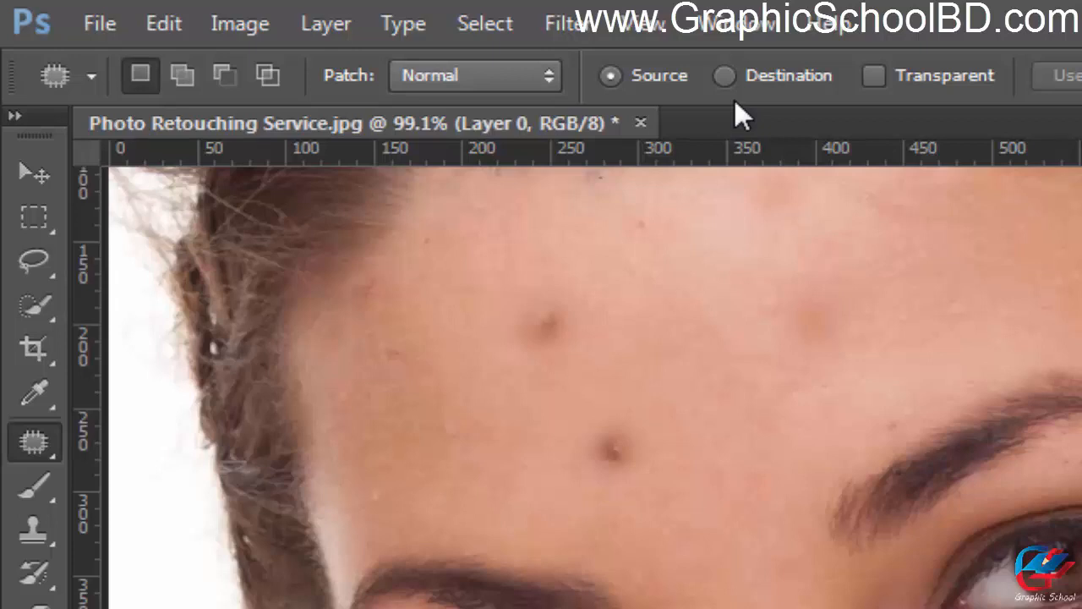
click(37, 218)
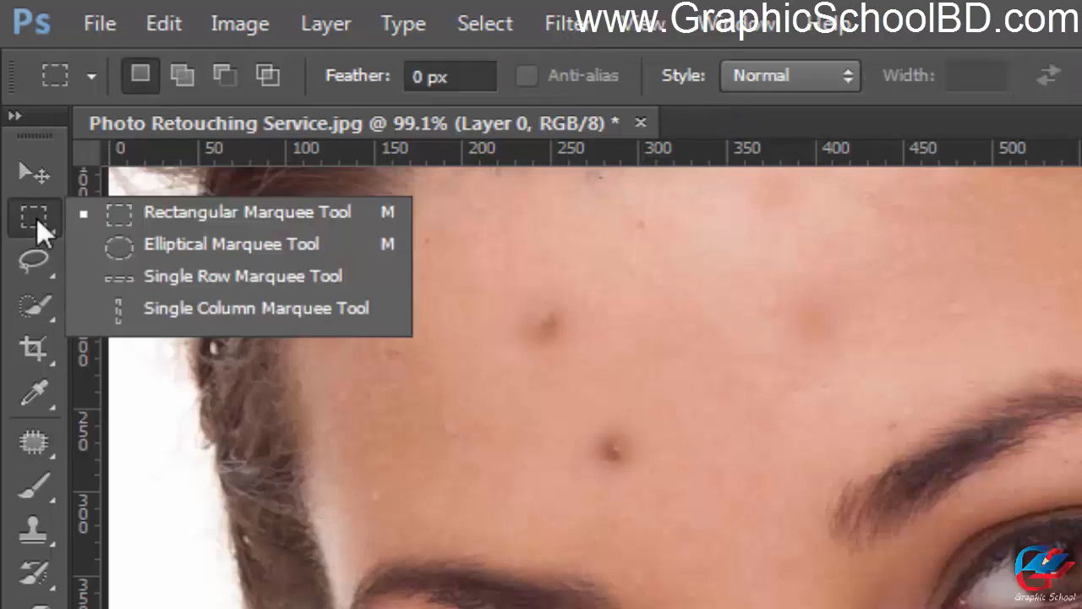
click(34, 242)
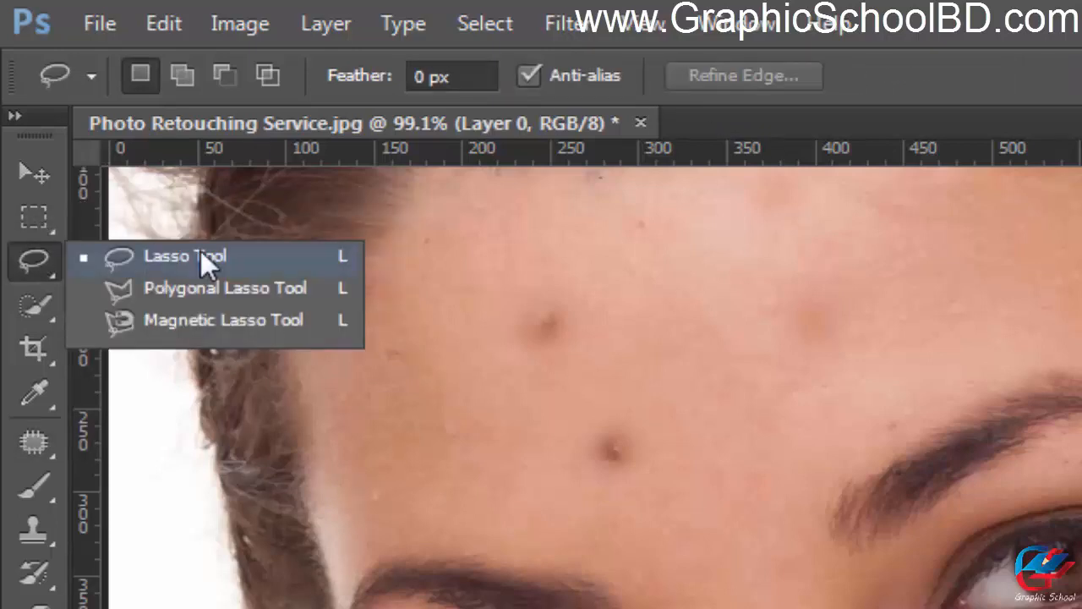
click(45, 205)
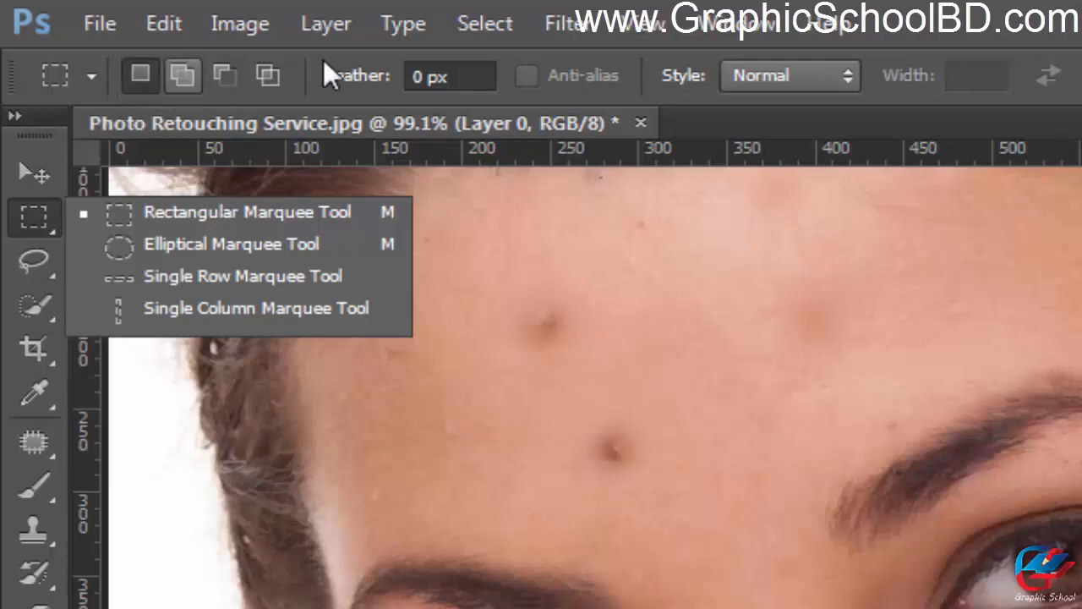
Step: Activate the Patch Tool from the healing tools group
click(21, 438)
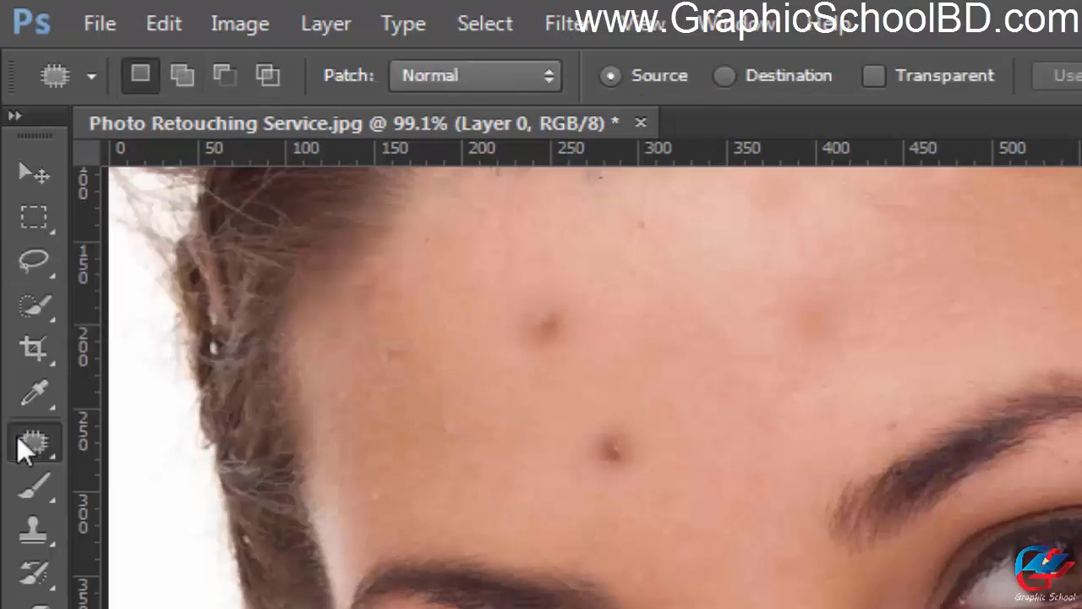
click(33, 436)
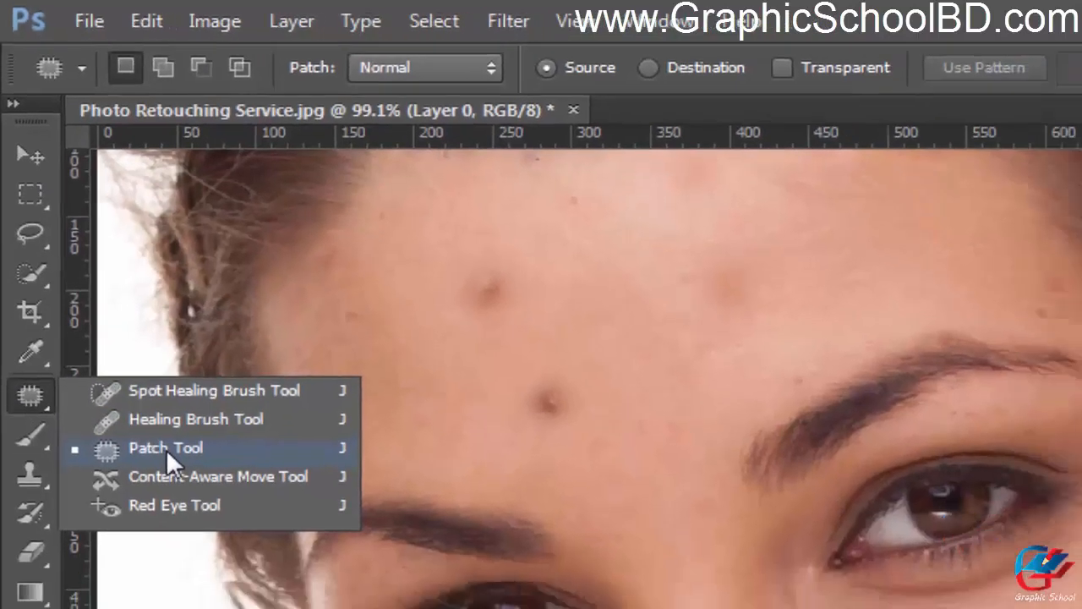
click(182, 501)
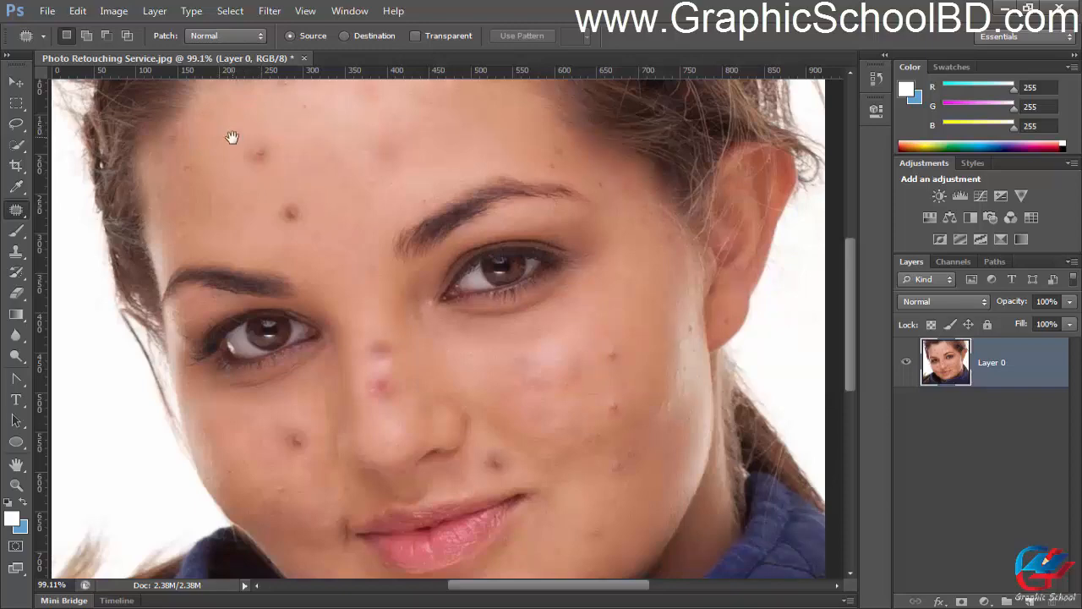
Step: Outline the upper dark spot on the forehead, patch it in Source mode with the clean skin beside it, and deselect
drag(232, 137, 319, 242)
scroll(346, 280, up, 4)
drag(467, 308, 467, 361)
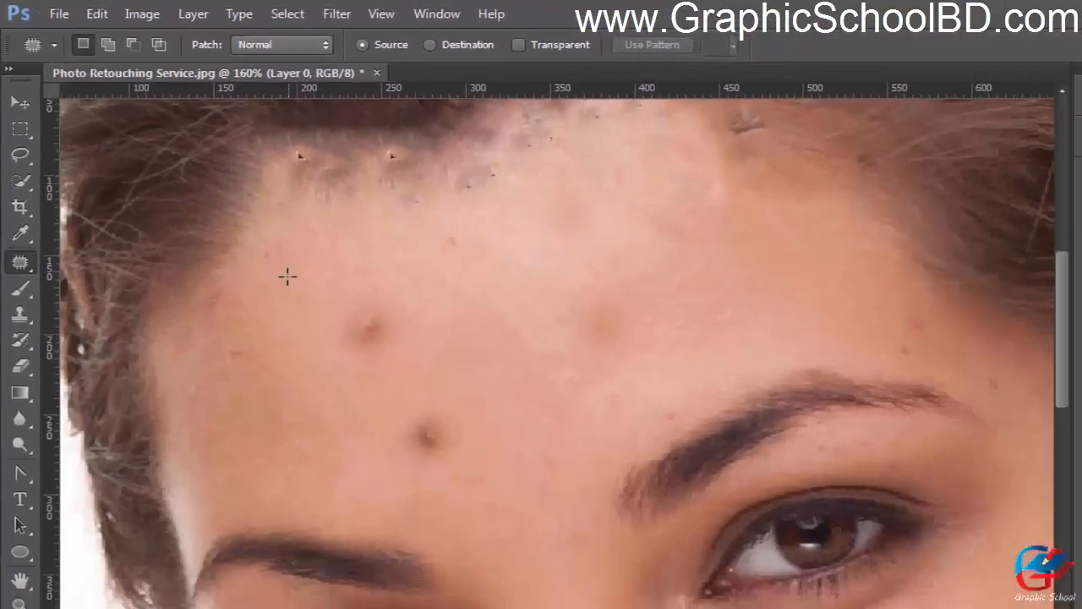
scroll(585, 574, up, 2)
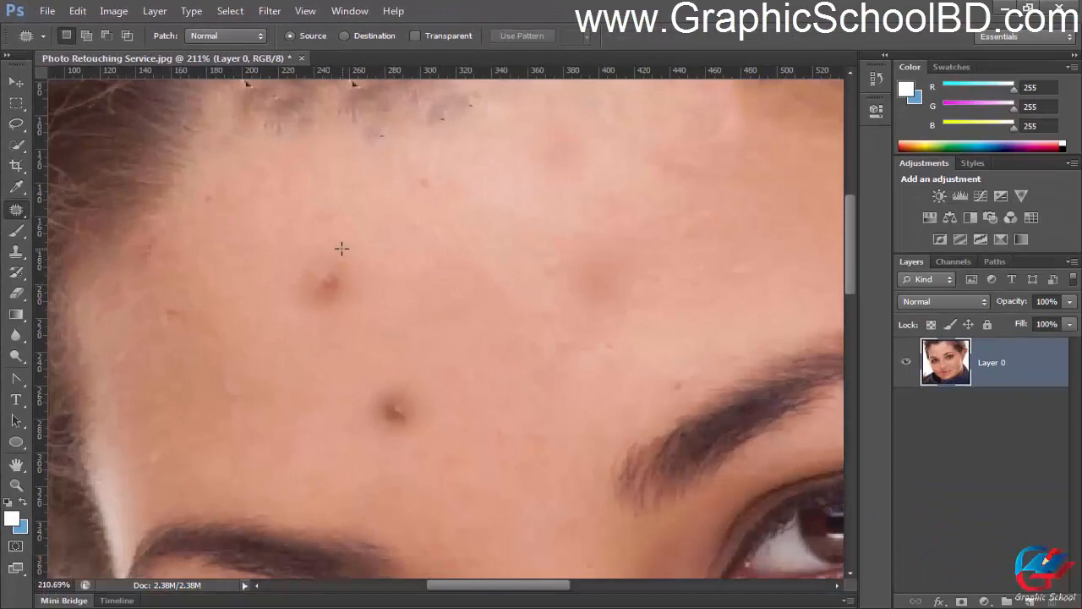
mouse_move(311, 239)
mouse_down()
mouse_move(286, 269)
mouse_move(295, 315)
mouse_move(366, 322)
mouse_move(373, 256)
mouse_move(309, 242)
mouse_up()
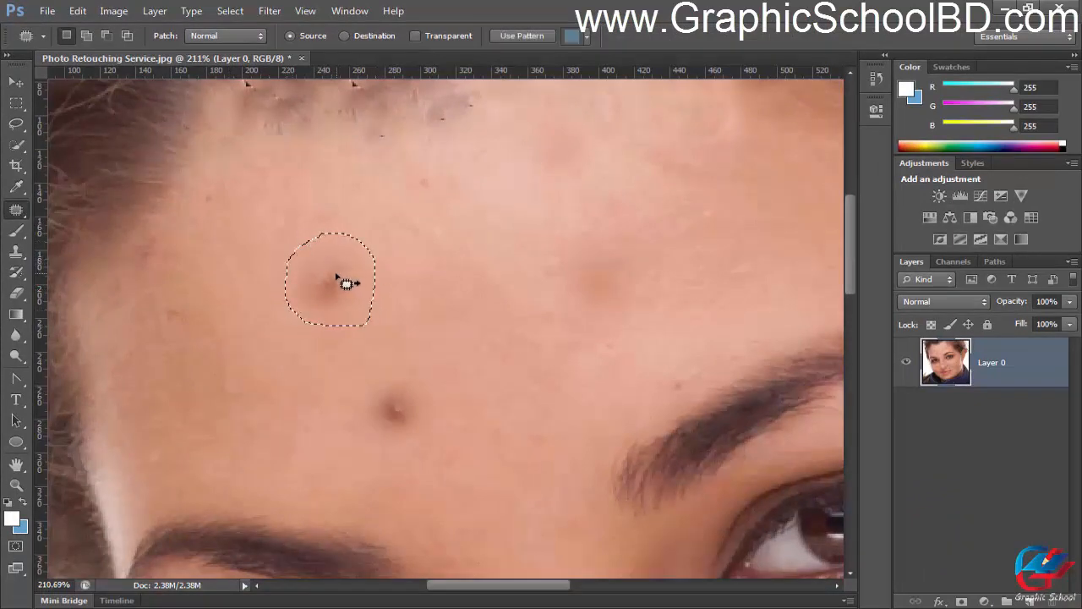
drag(343, 280, 448, 270)
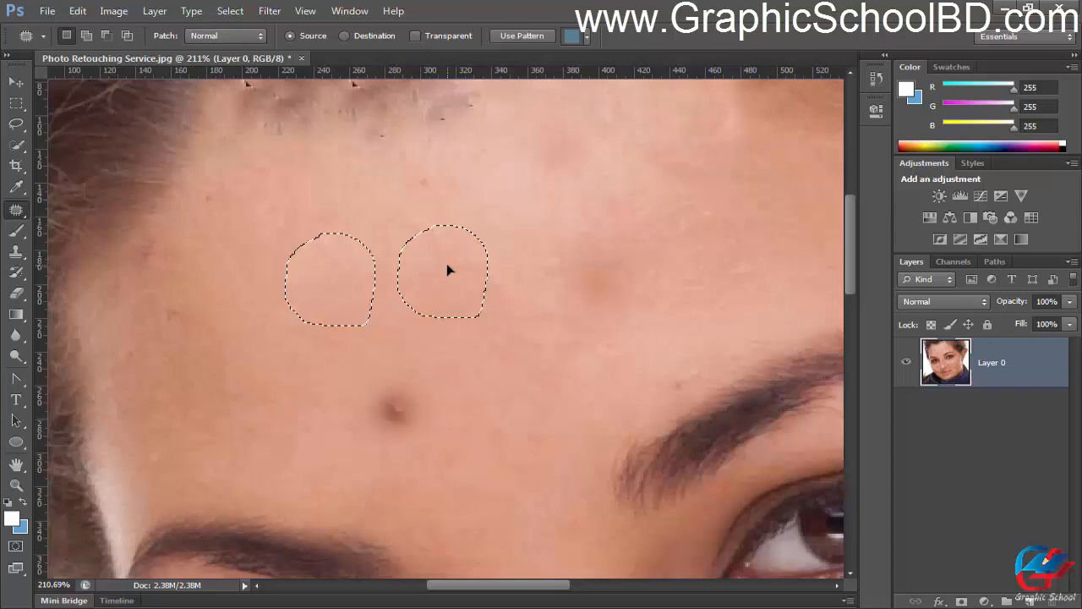
drag(446, 269, 449, 269)
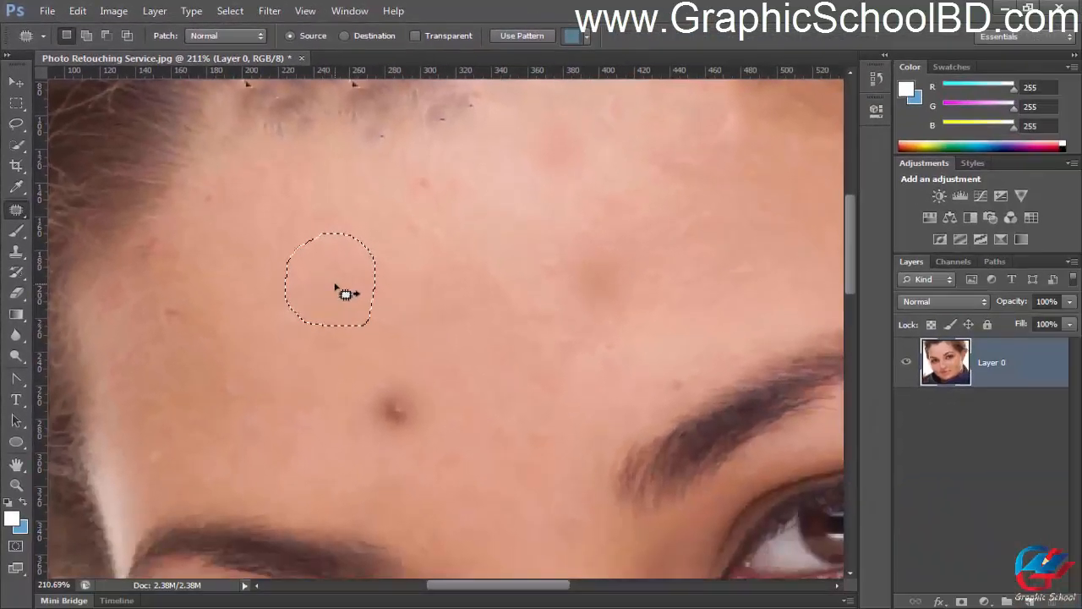
key(ctrl+d)
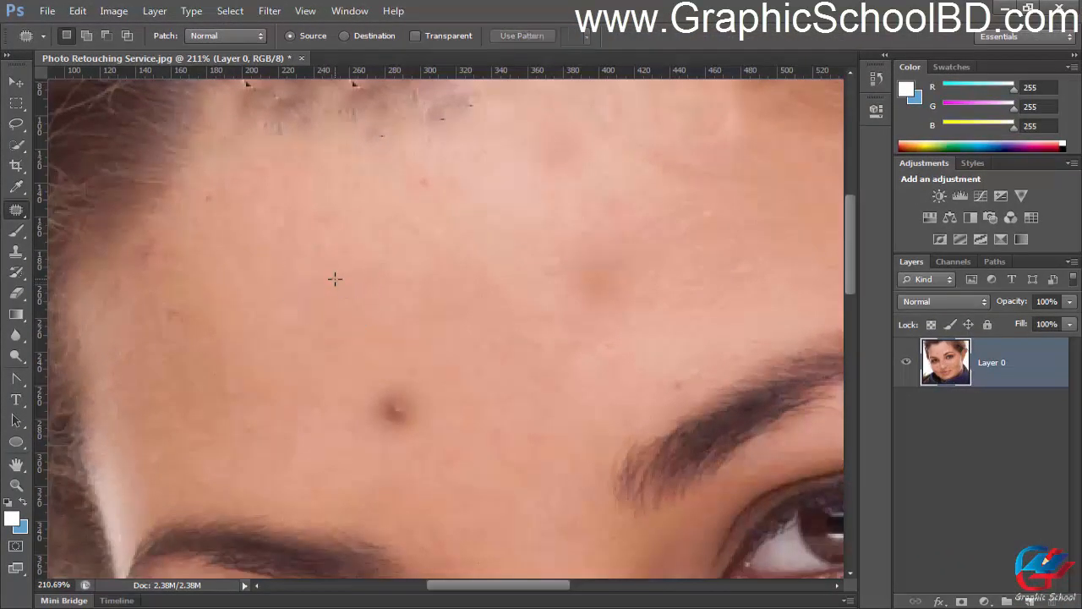
Step: Undo the patch on the upper forehead spot and clear the selection around it
key(ctrl+alt+z)
key(ctrl+alt+z)
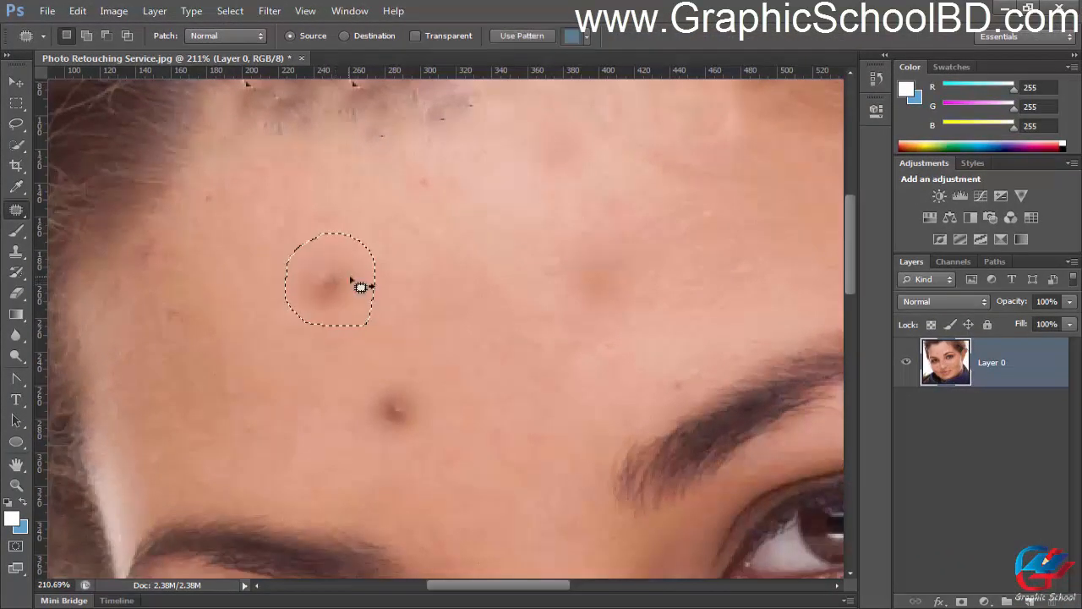
key(ctrl+d)
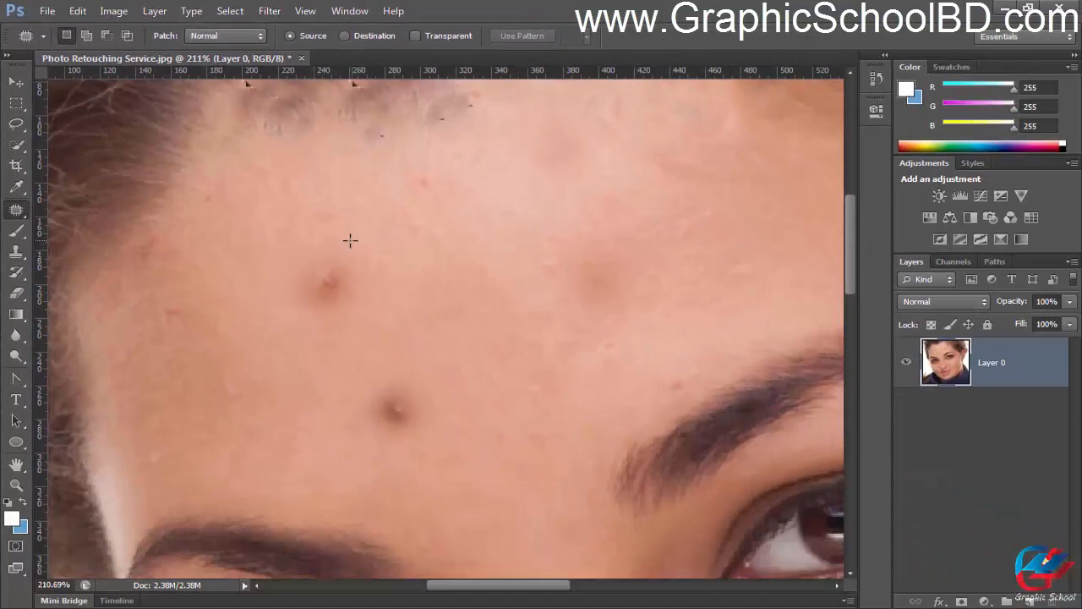
Step: Patch the upper dark forehead spot in Source mode with clean skin from its right, and clear the selection
mouse_move(350, 240)
mouse_down()
mouse_move(305, 244)
mouse_move(264, 269)
mouse_move(288, 309)
mouse_move(333, 319)
mouse_move(373, 299)
mouse_move(378, 261)
mouse_move(315, 238)
mouse_up()
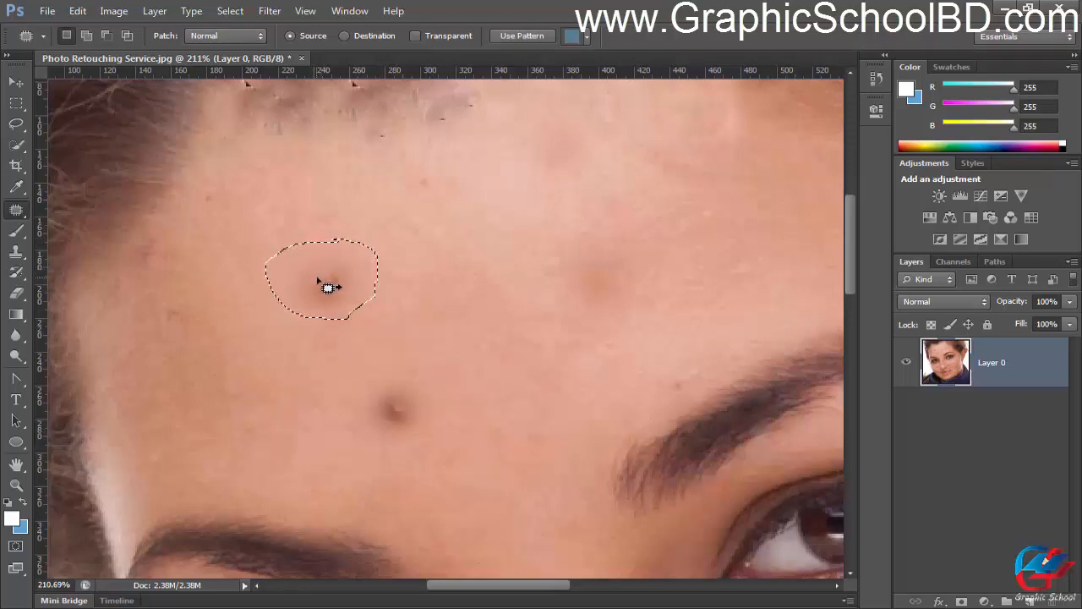
drag(326, 282, 448, 257)
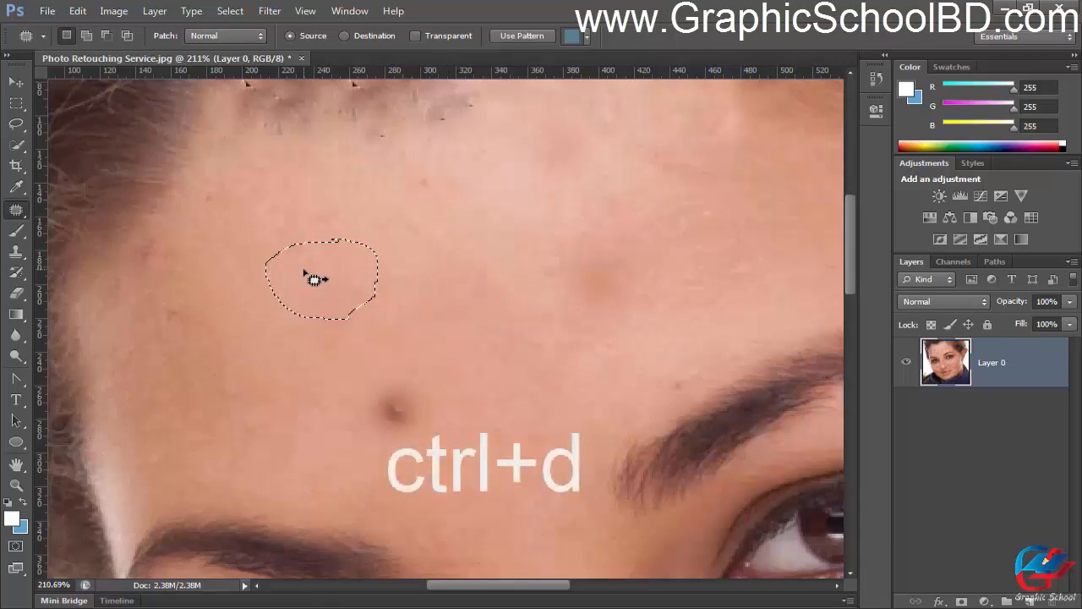
key(ctrl+d)
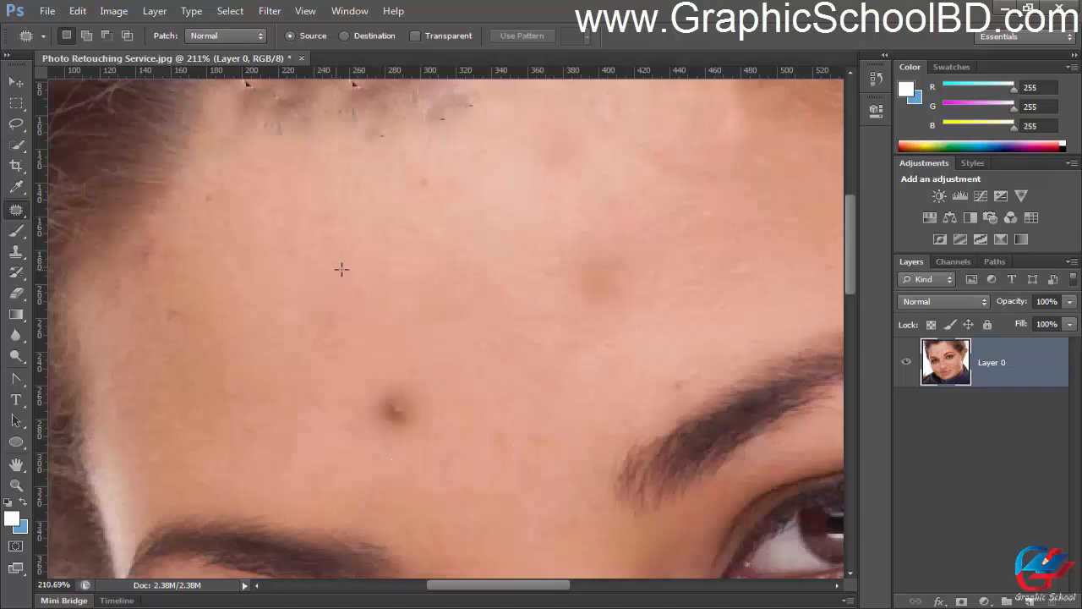
Step: Switch the Patch tool to Destination mode and cover the lower dark forehead spot with clean skin sampled above it, and deselect
drag(435, 319, 381, 229)
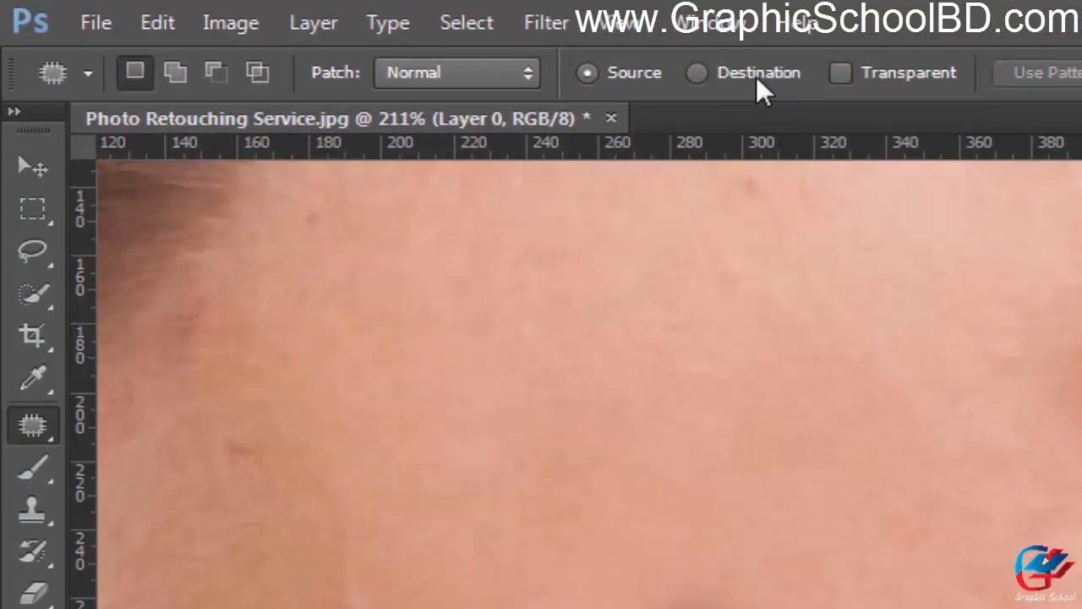
click(702, 72)
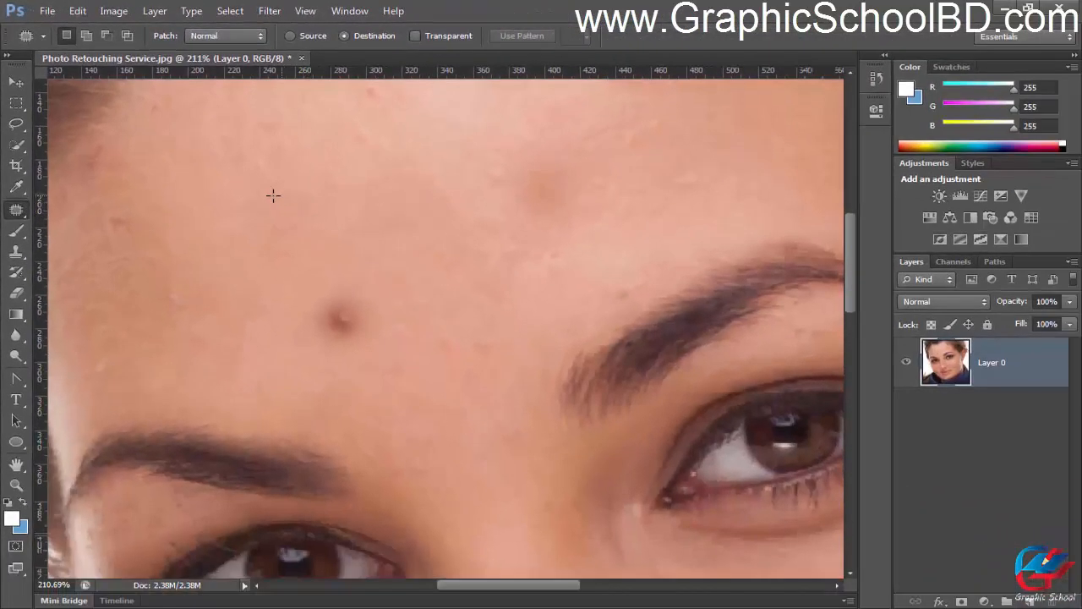
mouse_move(273, 195)
mouse_down()
mouse_move(224, 201)
mouse_move(204, 237)
mouse_move(223, 278)
mouse_move(296, 283)
mouse_move(327, 243)
mouse_move(298, 198)
mouse_move(248, 197)
mouse_up()
mouse_move(273, 242)
mouse_down()
mouse_move(278, 234)
mouse_move(339, 309)
mouse_up()
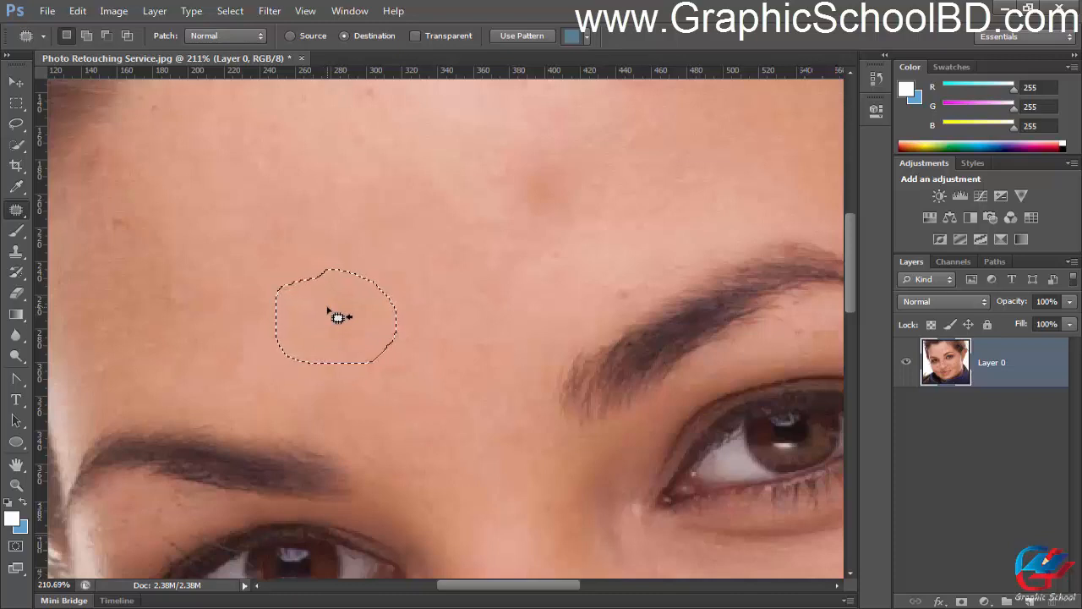
key(ctrl+d)
Step: Add a new empty layer above Layer 0 with the default settings
scroll(374, 316, up, 2)
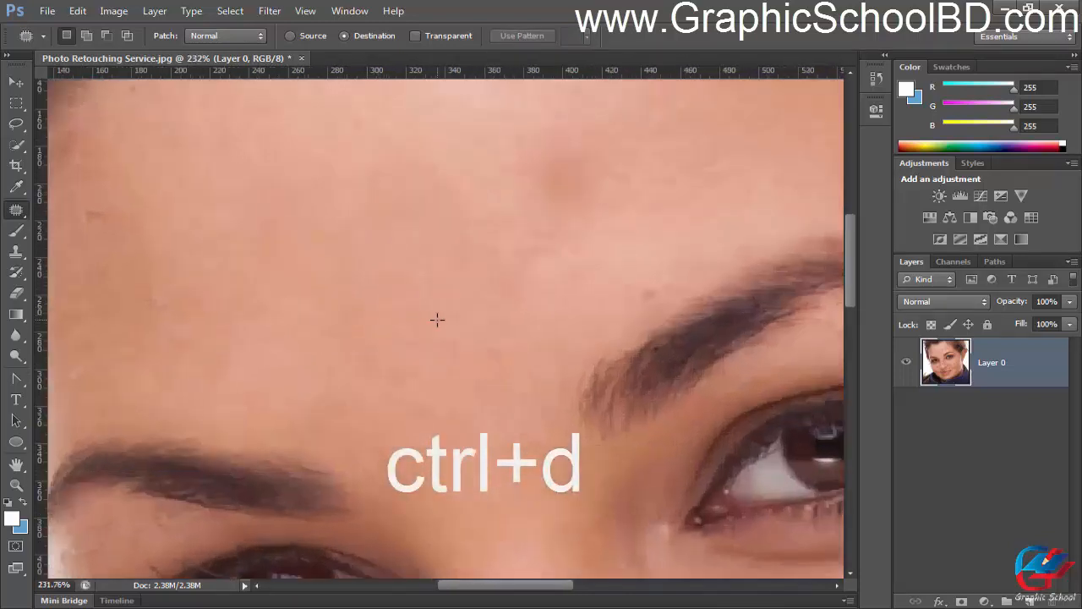
scroll(246, 280, down, 3)
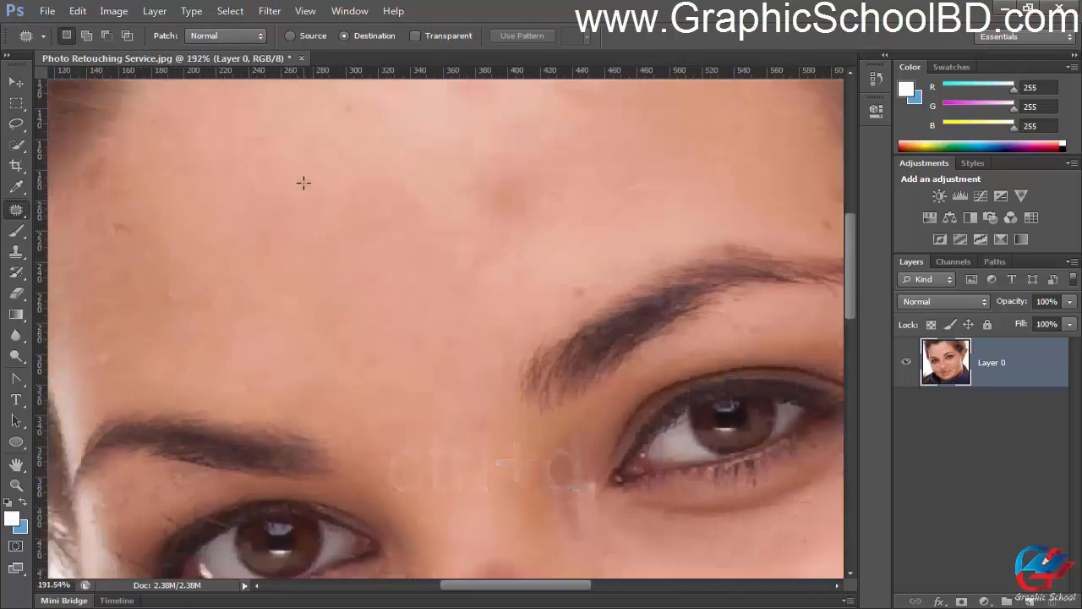
scroll(362, 242, up, 2)
scroll(363, 283, down, 1)
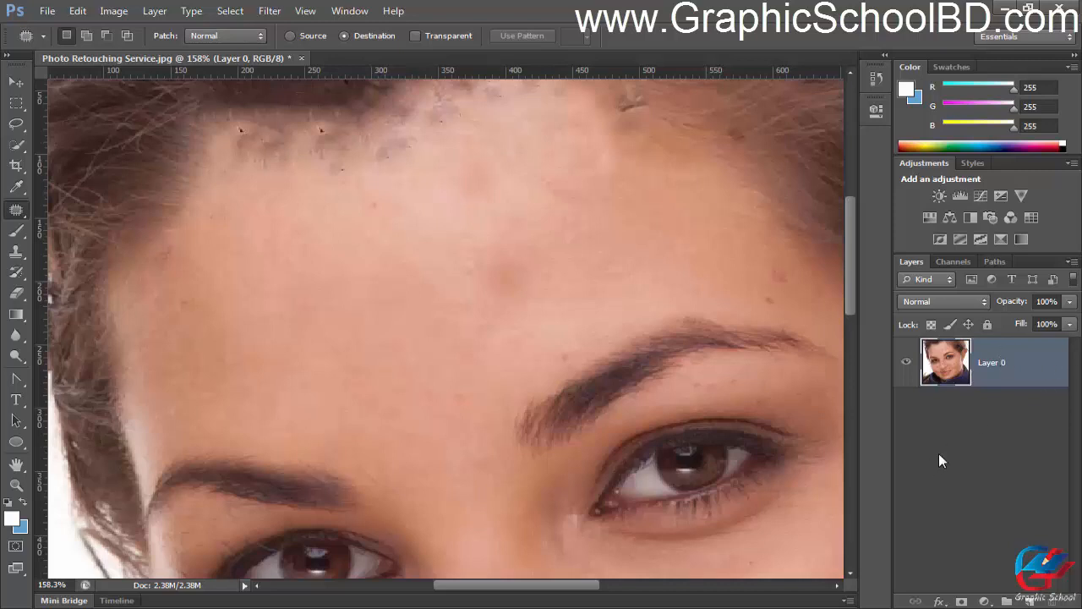
key(ctrl+shift+n)
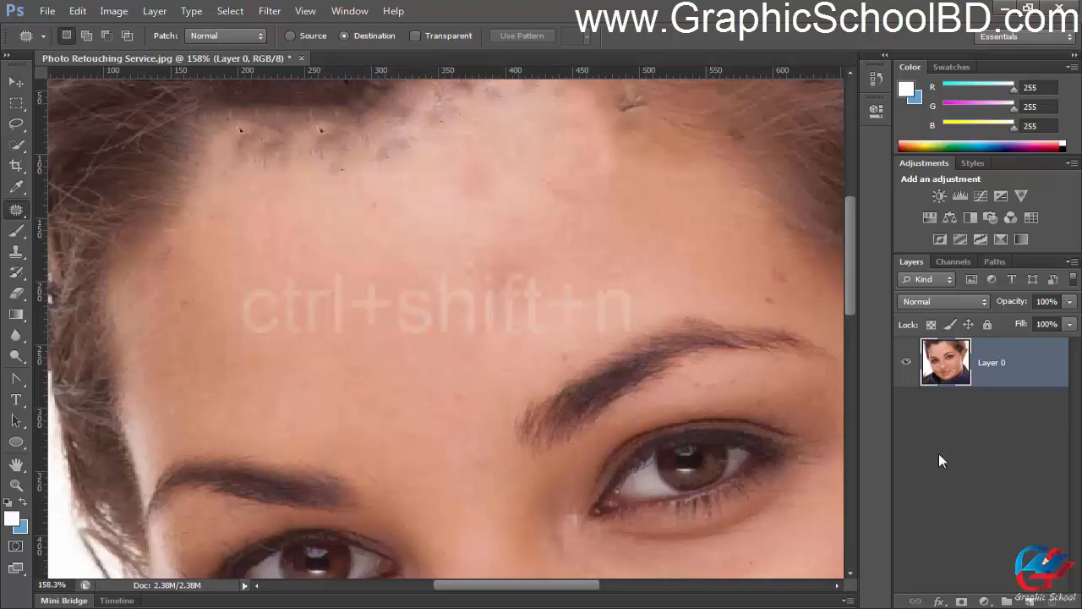
key(Return)
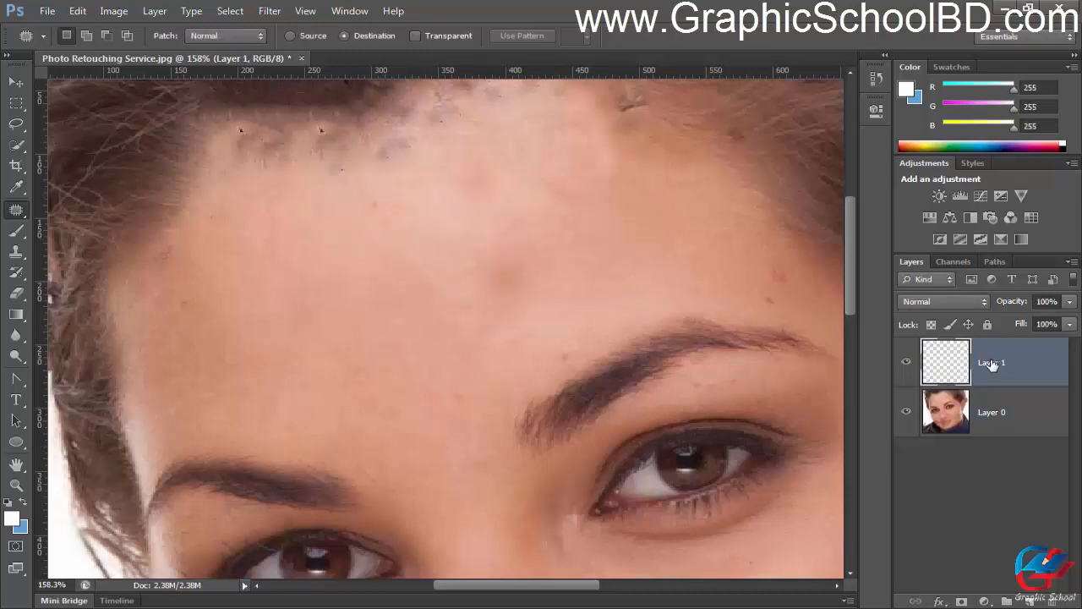
Step: Try to patch the faint mid-forehead spot on the empty Layer 1, and delete that layer
mouse_move(530, 235)
mouse_down()
mouse_move(428, 261)
mouse_move(541, 242)
mouse_move(387, 263)
mouse_up()
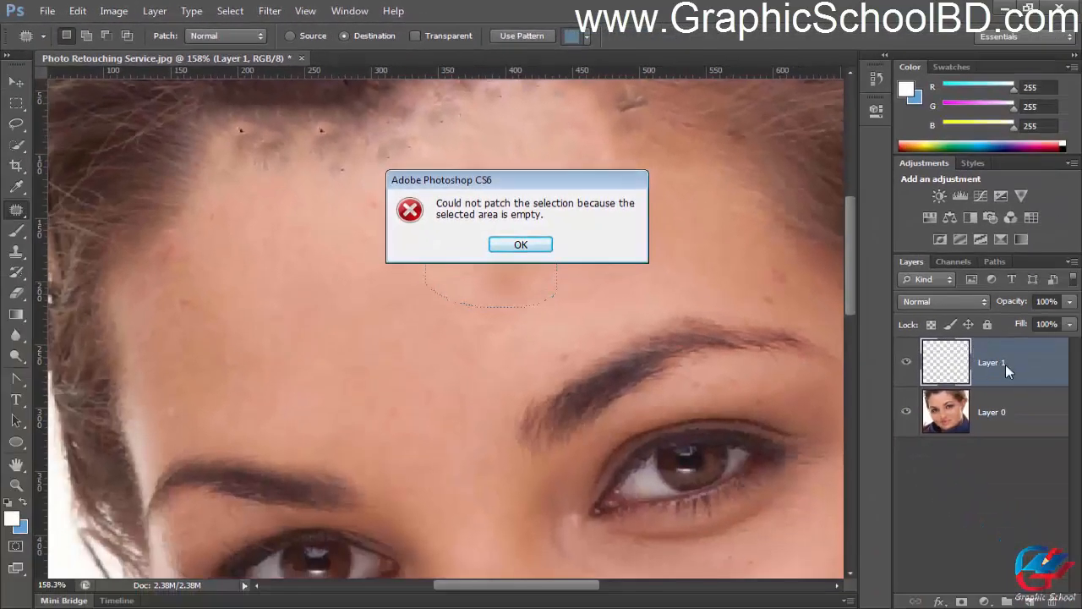
click(530, 246)
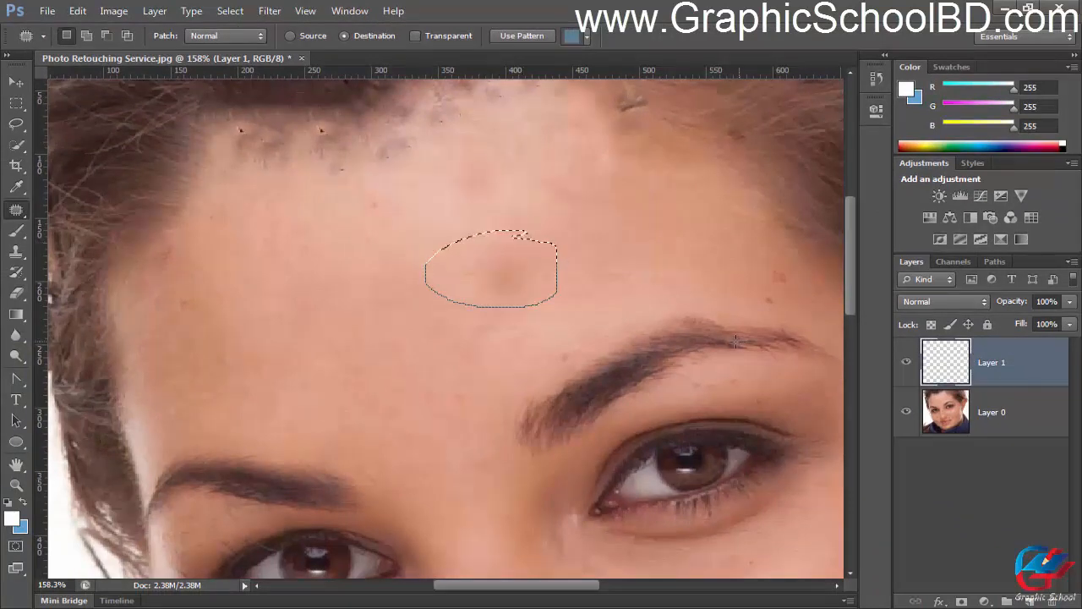
key(ctrl+d)
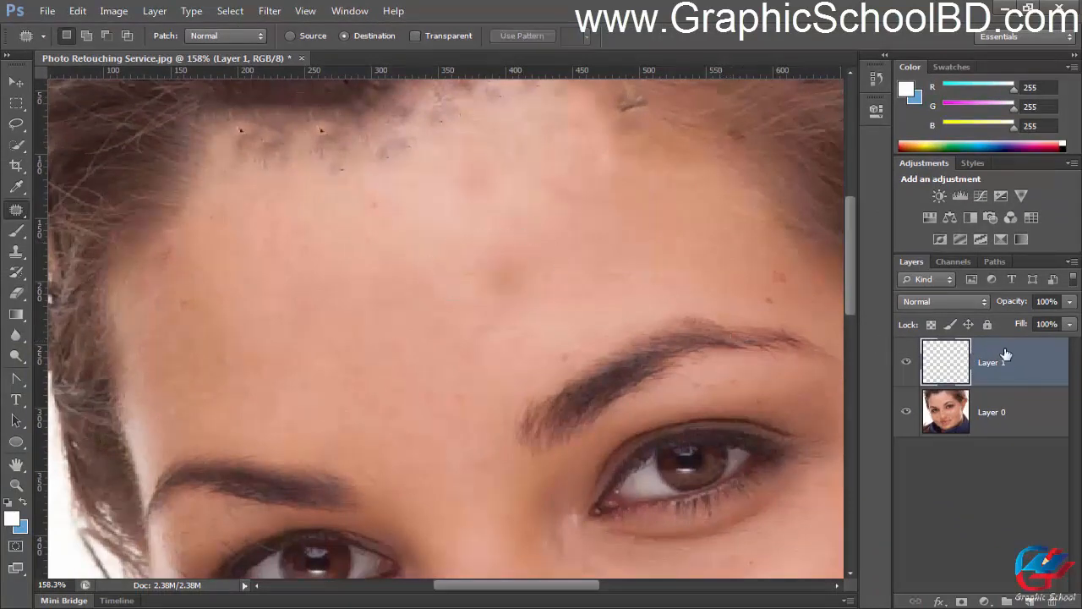
key(Delete)
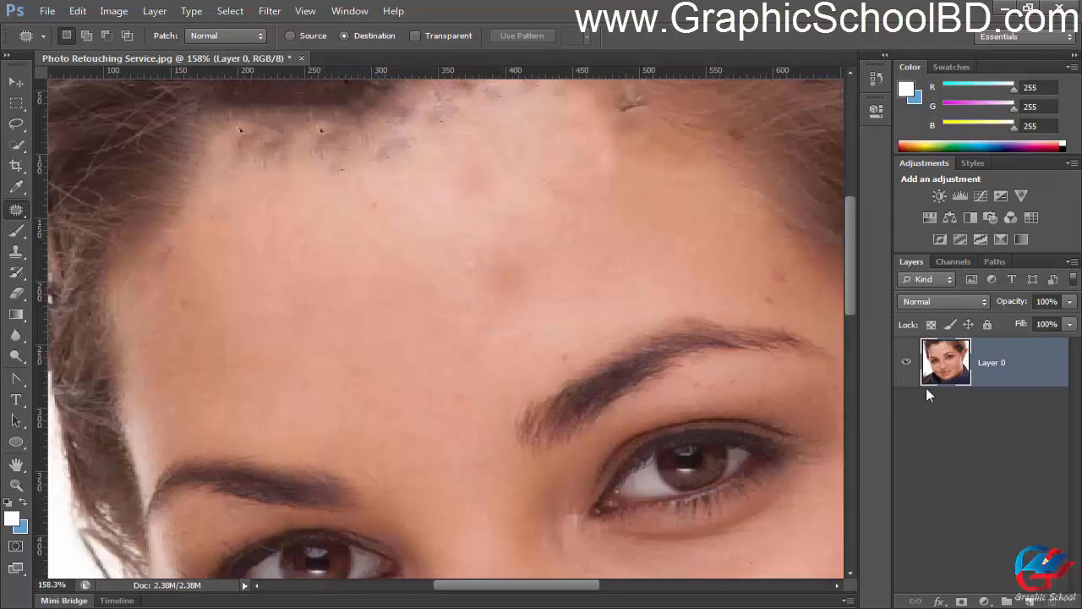
Step: Duplicate Layer 0 and delete the copy, leaving only the original layer
key(ctrl+j)
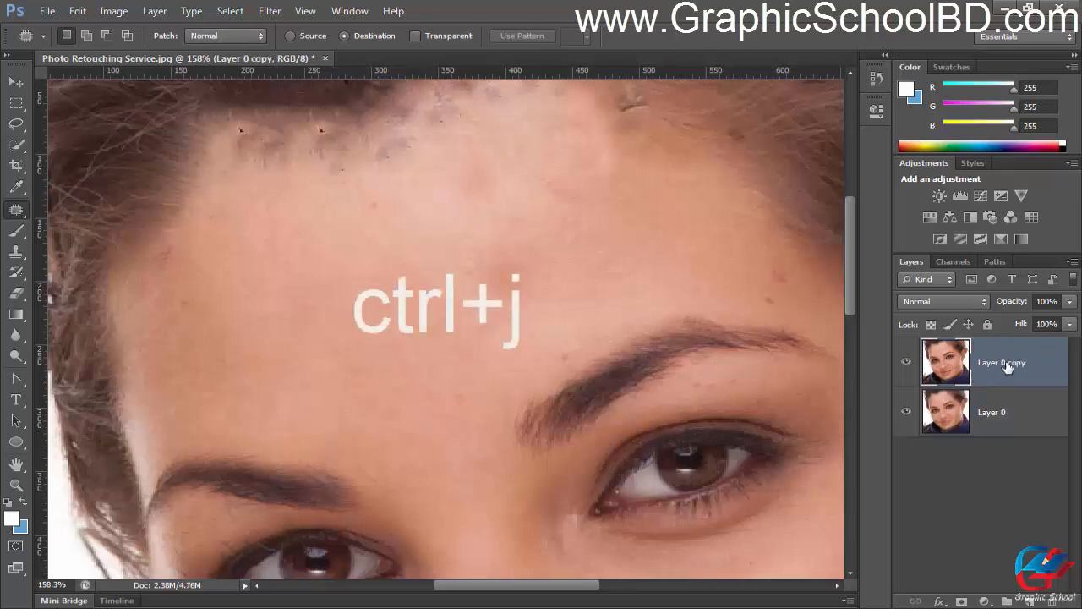
scroll(481, 318, down, 3)
scroll(488, 326, up, 3)
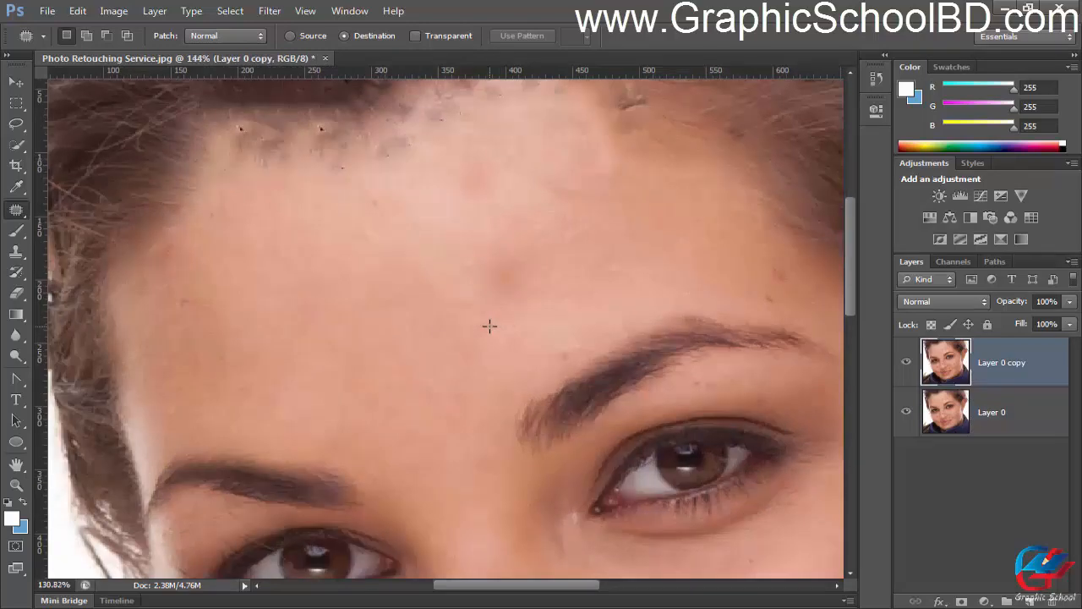
scroll(488, 325, down, 4)
scroll(443, 307, up, 1)
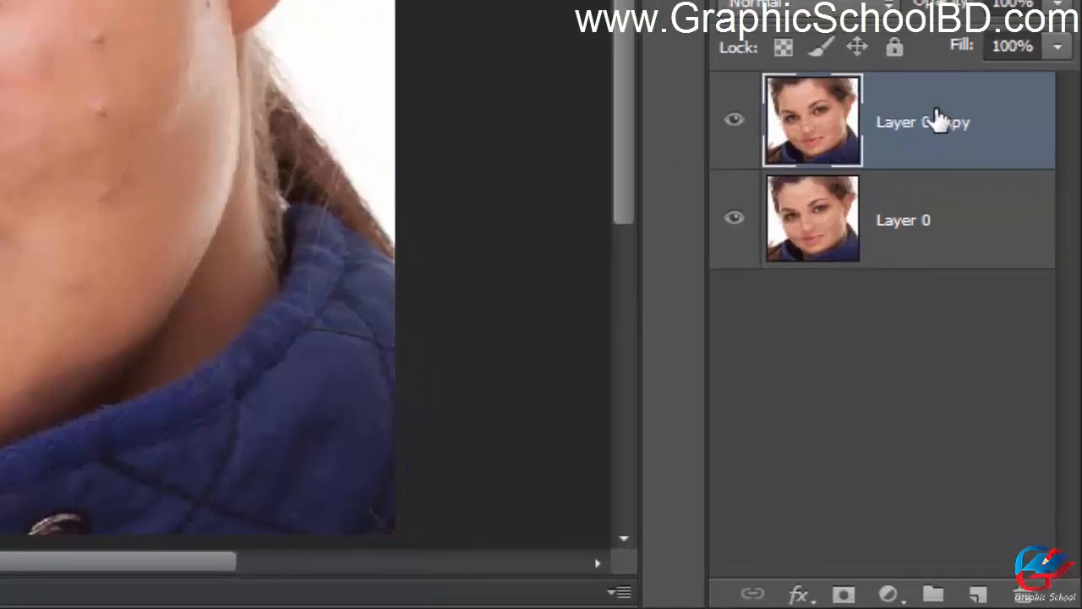
drag(938, 120, 1025, 583)
drag(1025, 591, 1025, 594)
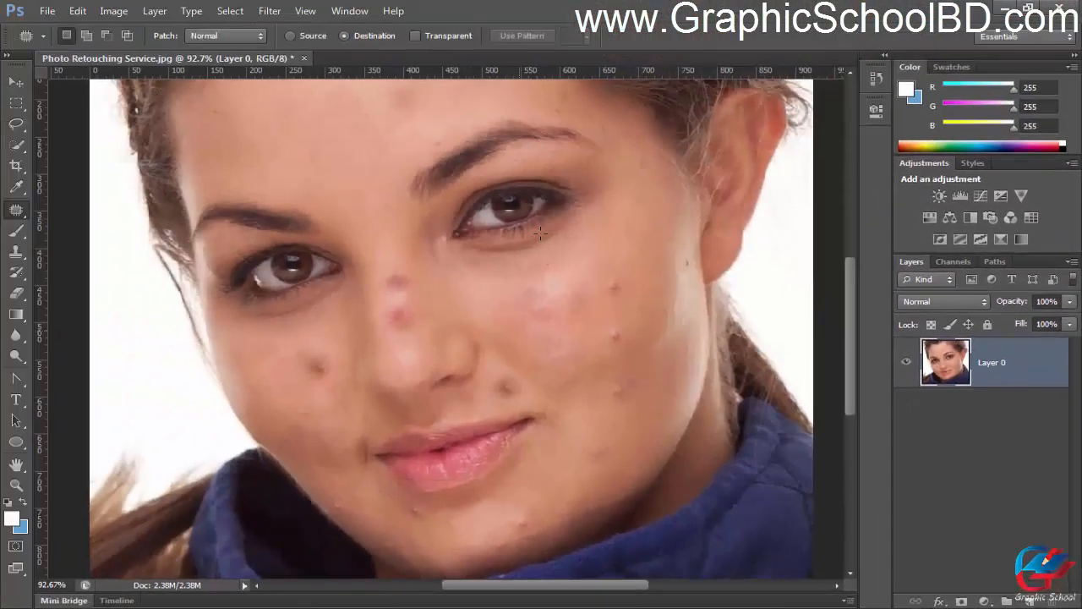
Step: Undo the recent layer and patch edits back to the single layer with both dark forehead spots unpatched and nothing selected
scroll(540, 233, up, 2)
drag(542, 158, 551, 355)
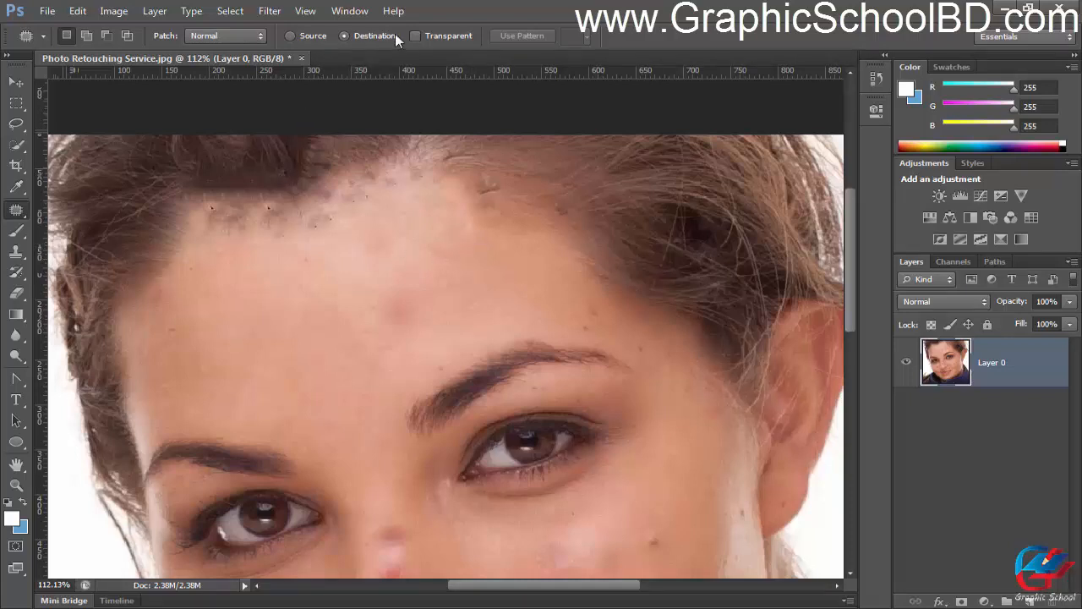
drag(314, 307, 340, 287)
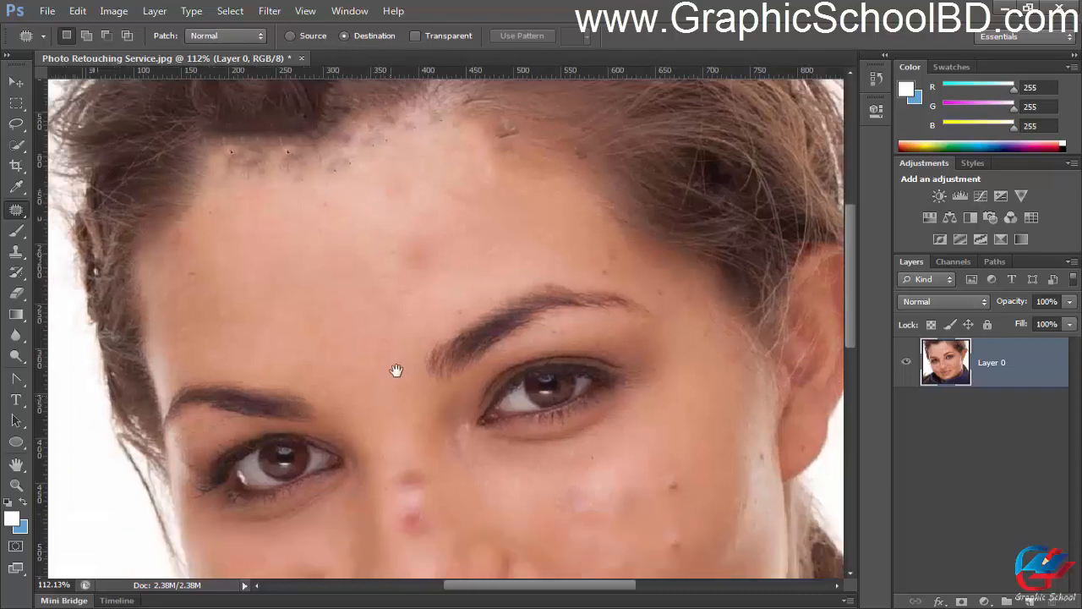
drag(394, 367, 300, 252)
scroll(309, 279, up, 2)
drag(203, 214, 593, 354)
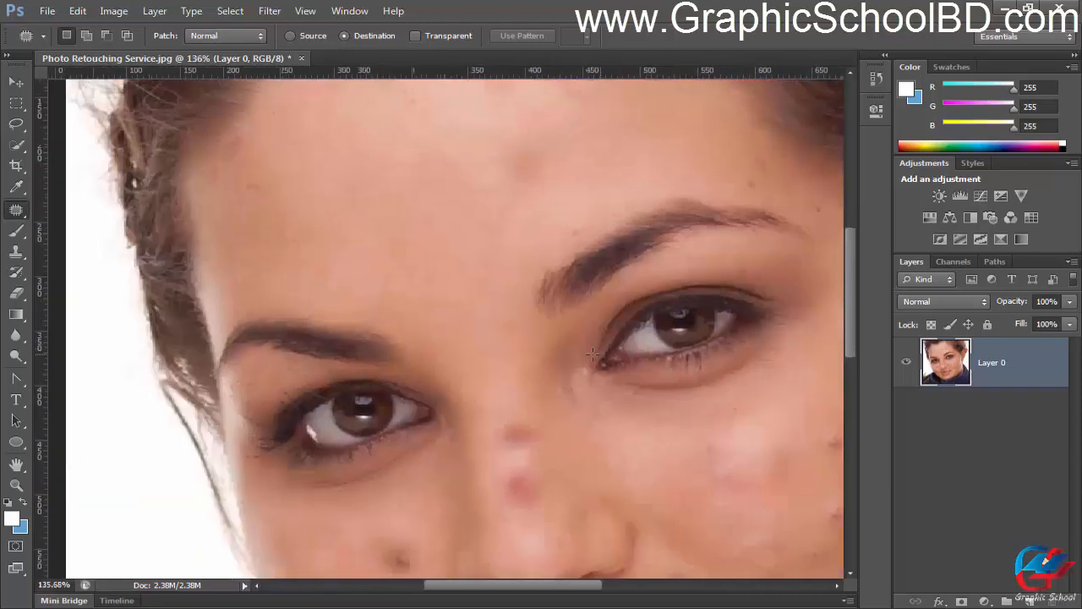
key(ctrl+alt+z)
key(ctrl+alt+z)
key(ctrl+alt+z)
key(ctrl+alt+z)
key(ctrl+alt+z)
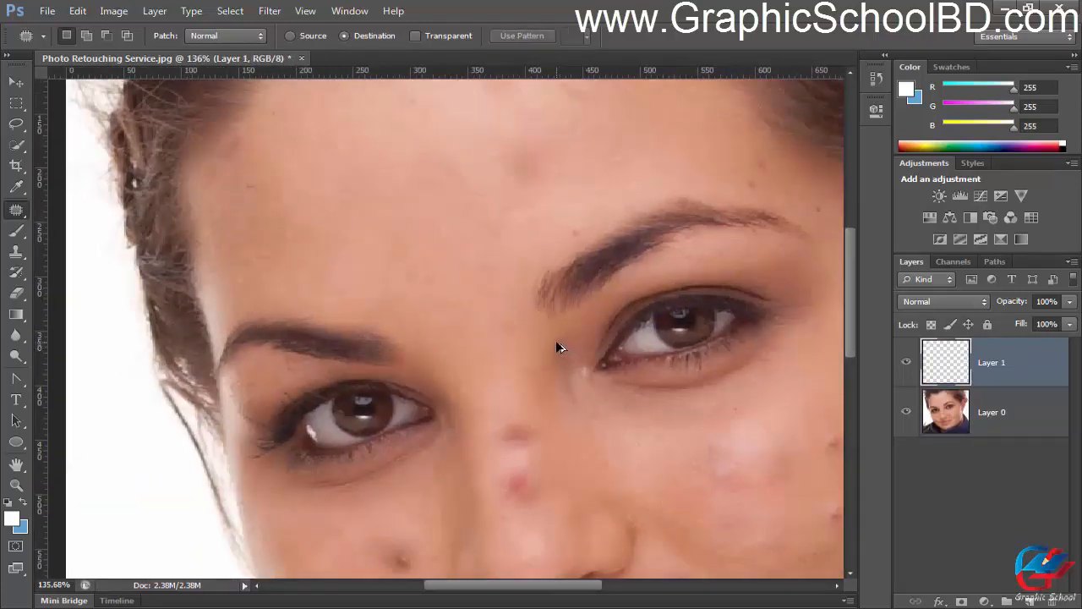
key(ctrl+alt+z)
key(ctrl+alt+z)
key(ctrl+alt+z)
key(ctrl+alt+z)
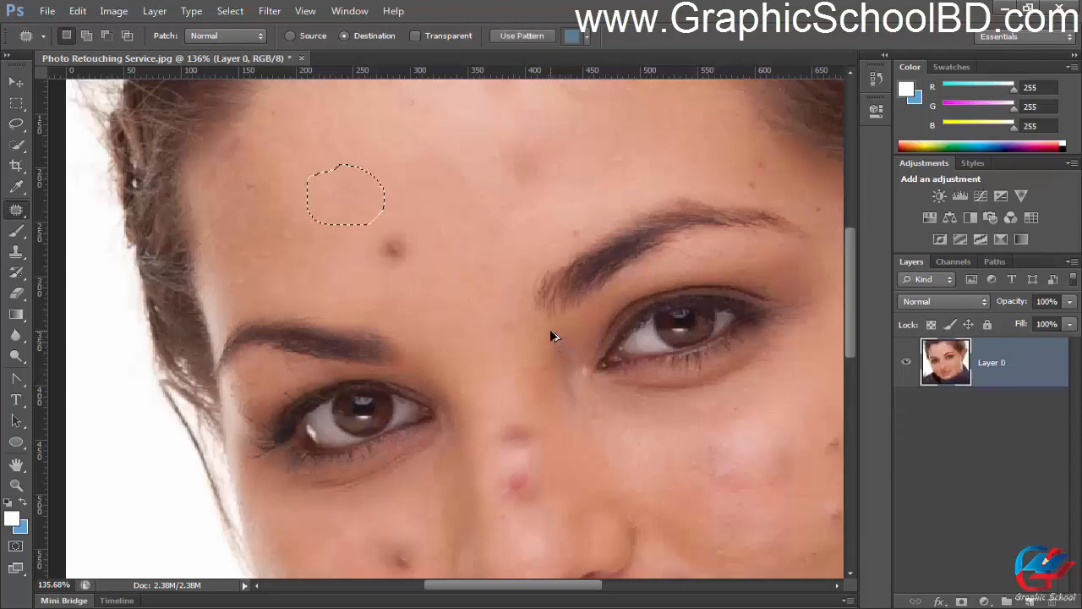
key(ctrl+alt+z)
key(ctrl+alt+z)
key(ctrl+alt+z)
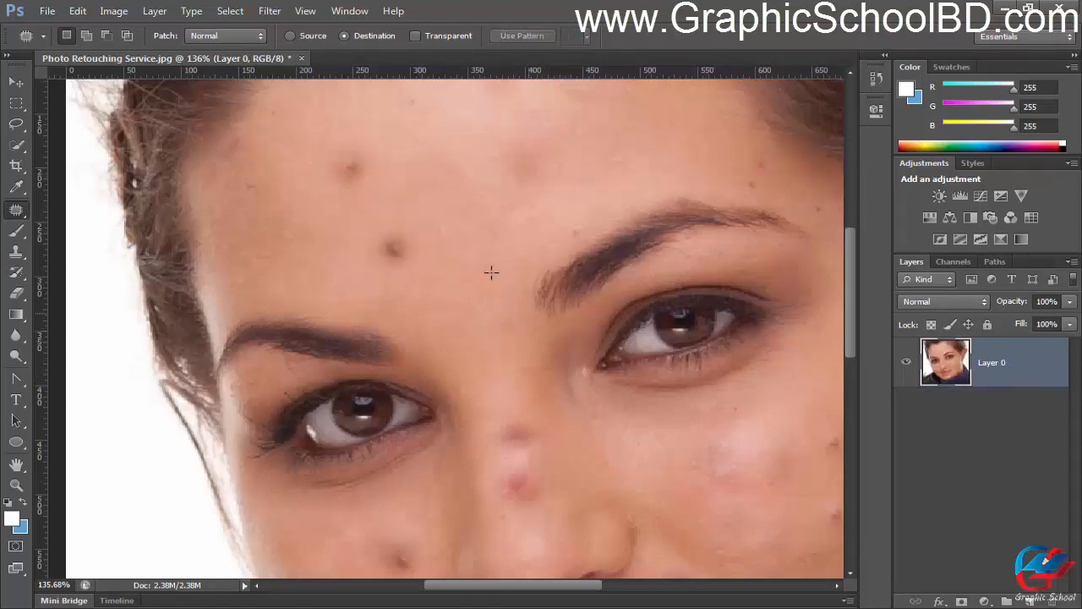
Step: Outline the upper dark forehead spot with a loose Patch tool selection
drag(476, 228, 490, 281)
drag(608, 349, 623, 397)
scroll(391, 327, up, 3)
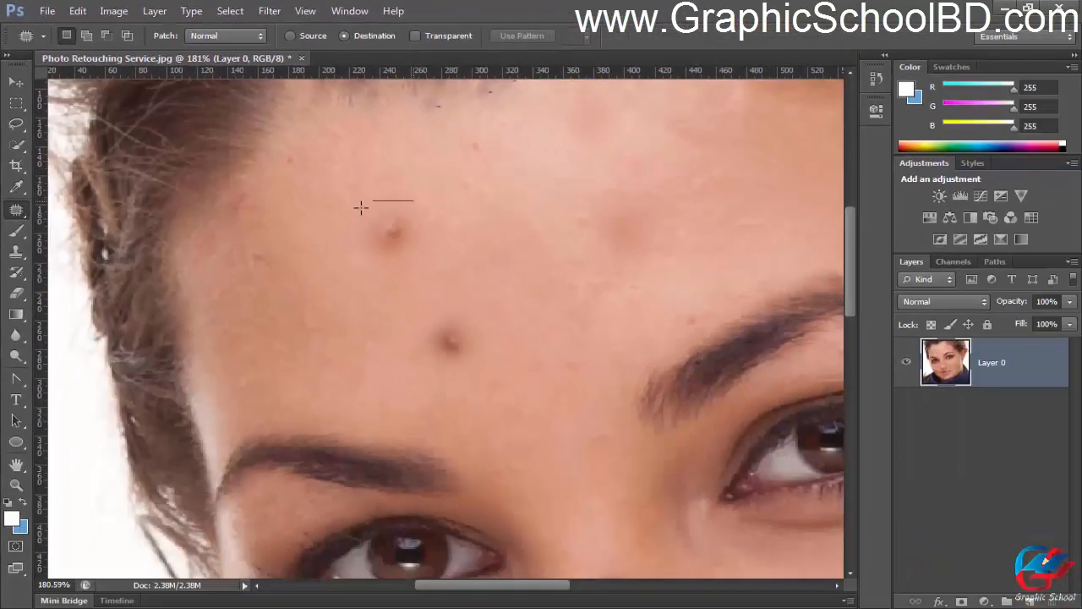
mouse_move(361, 207)
mouse_down()
mouse_move(368, 276)
mouse_move(448, 241)
mouse_up()
drag(361, 200, 361, 203)
Step: Subtract strips along the left, lower and right edges of the selection around the upper forehead spot
scroll(397, 238, up, 3)
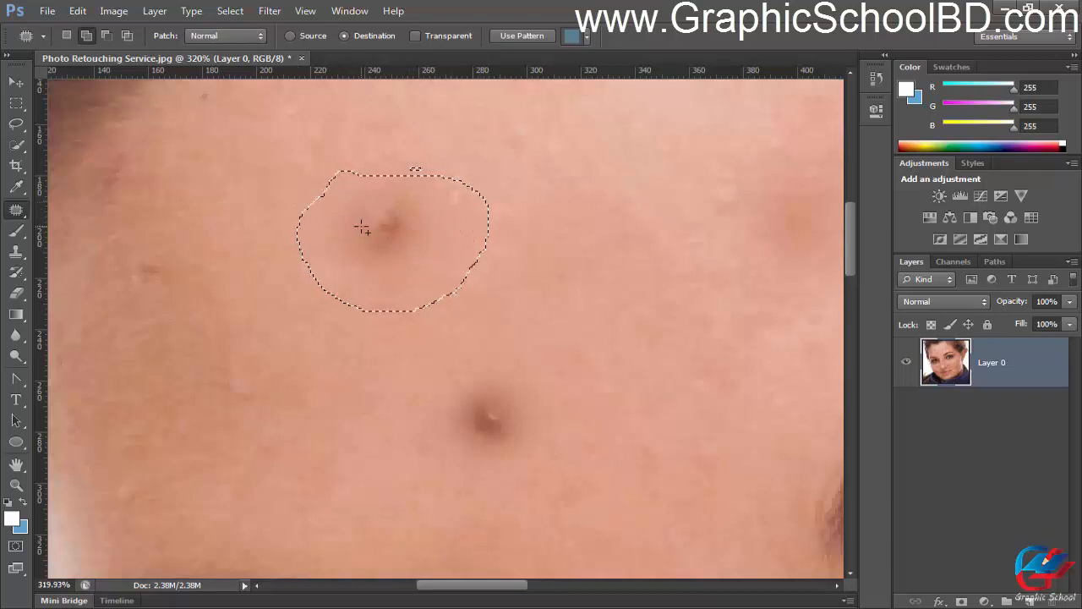
key(alt)
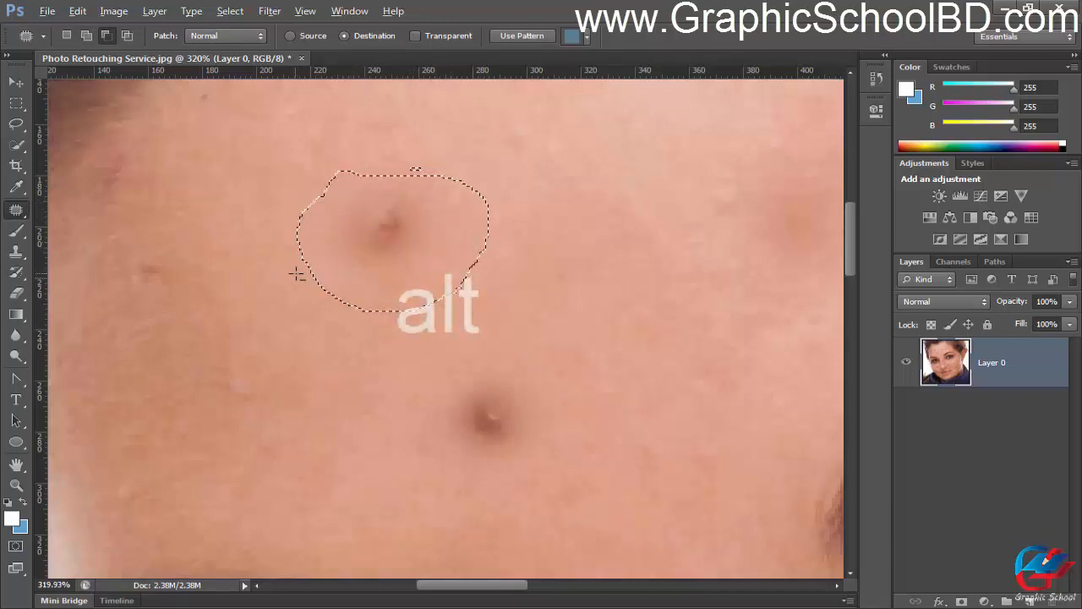
mouse_move(349, 313)
mouse_down()
mouse_move(476, 310)
mouse_move(415, 286)
mouse_up()
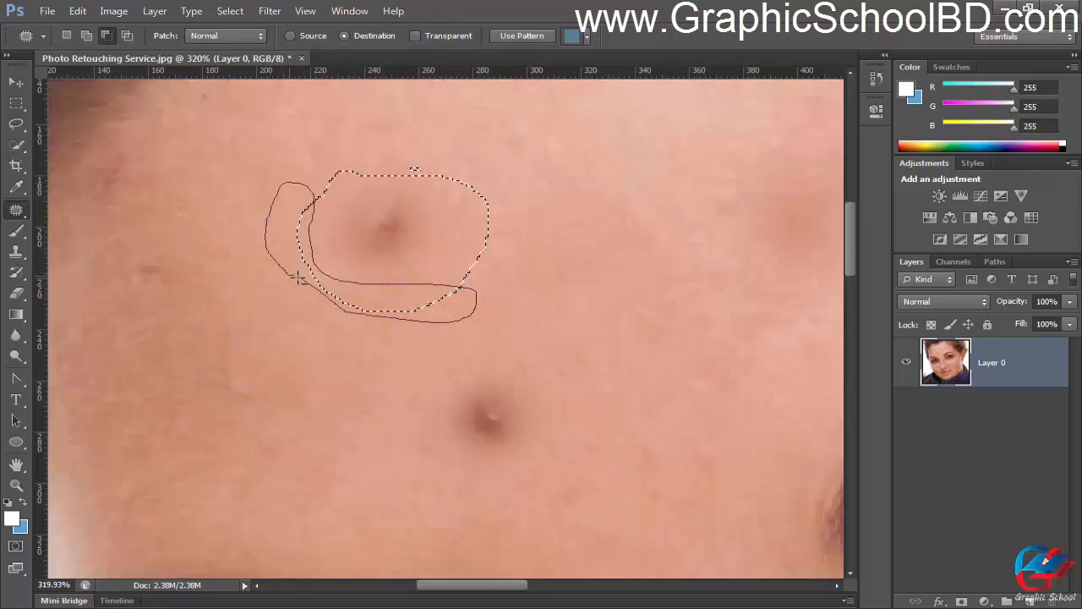
drag(298, 279, 300, 281)
key(alt)
mouse_move(457, 302)
mouse_down()
mouse_move(477, 218)
mouse_move(528, 209)
mouse_move(505, 299)
mouse_move(445, 310)
mouse_move(453, 286)
mouse_up()
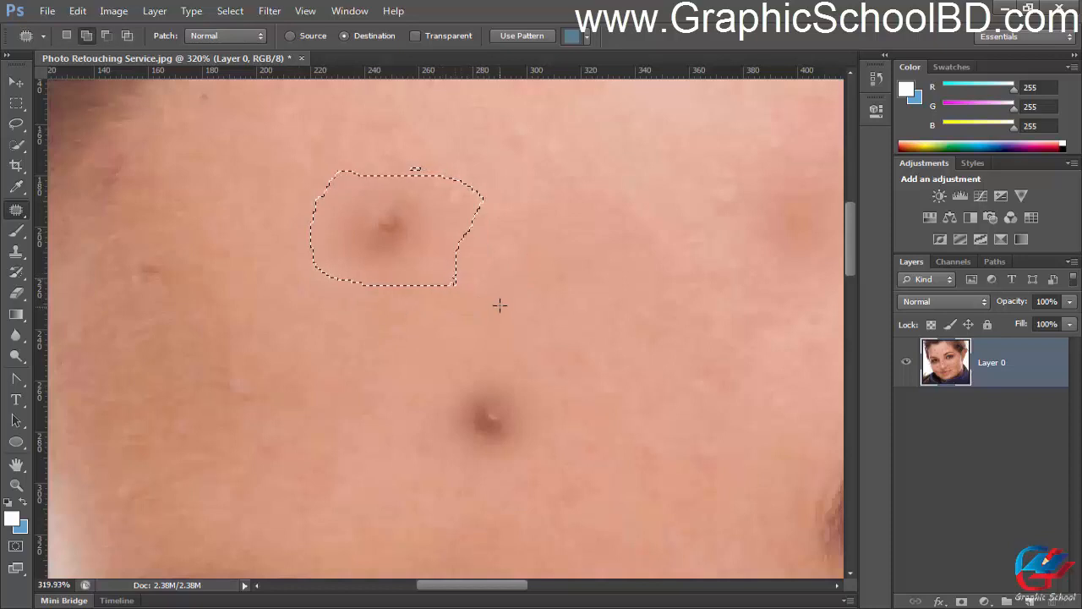
Step: Add a band of skin above the spot to the selection and subtract a sliver from its right edge
scroll(454, 282, up, 1)
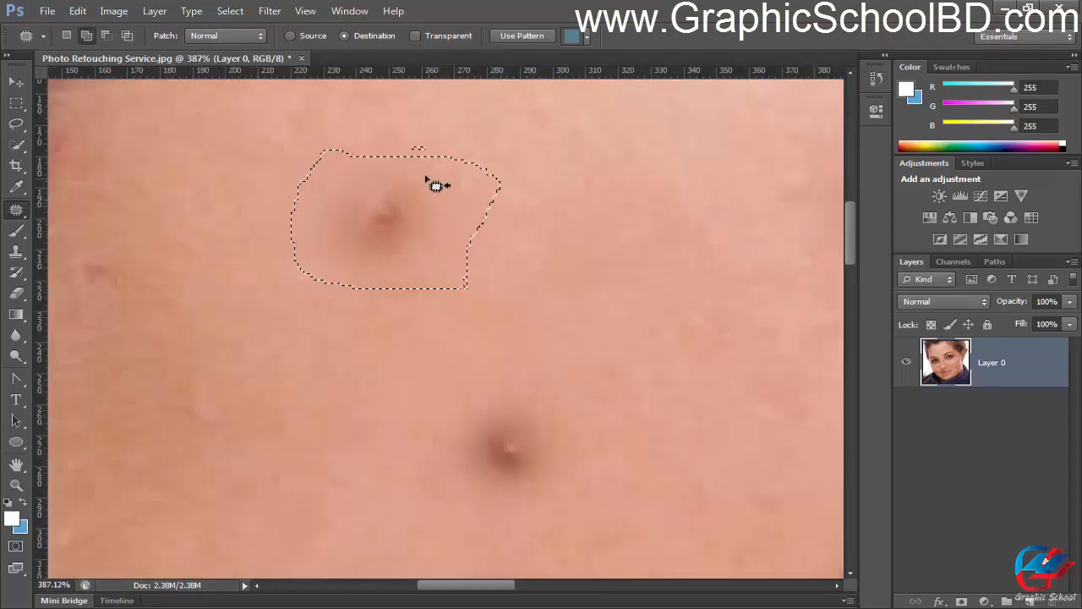
drag(387, 161, 370, 273)
key(shift)
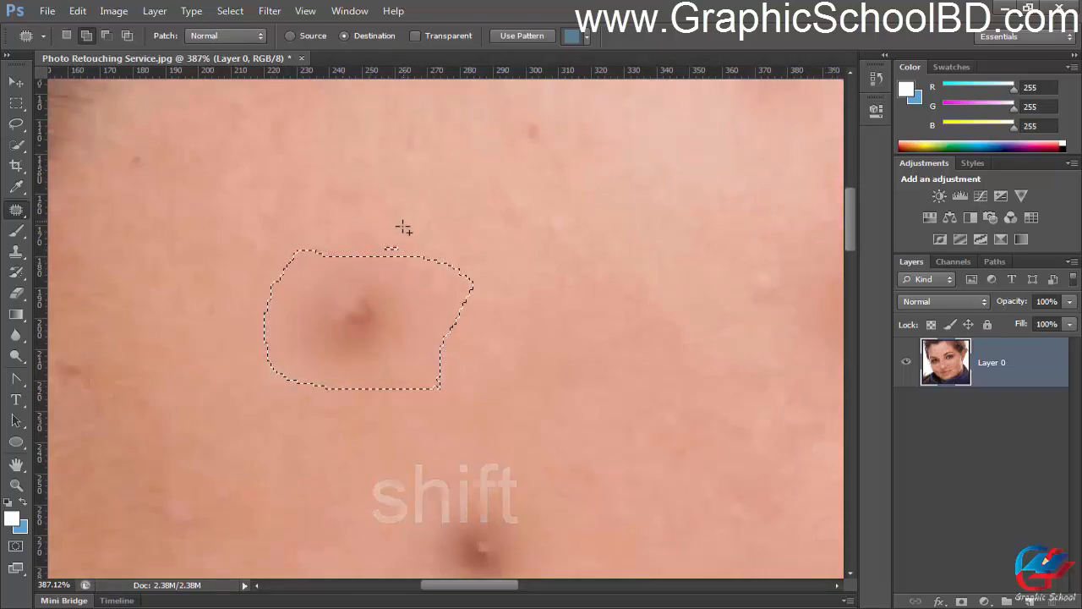
drag(402, 227, 366, 228)
drag(344, 269, 430, 269)
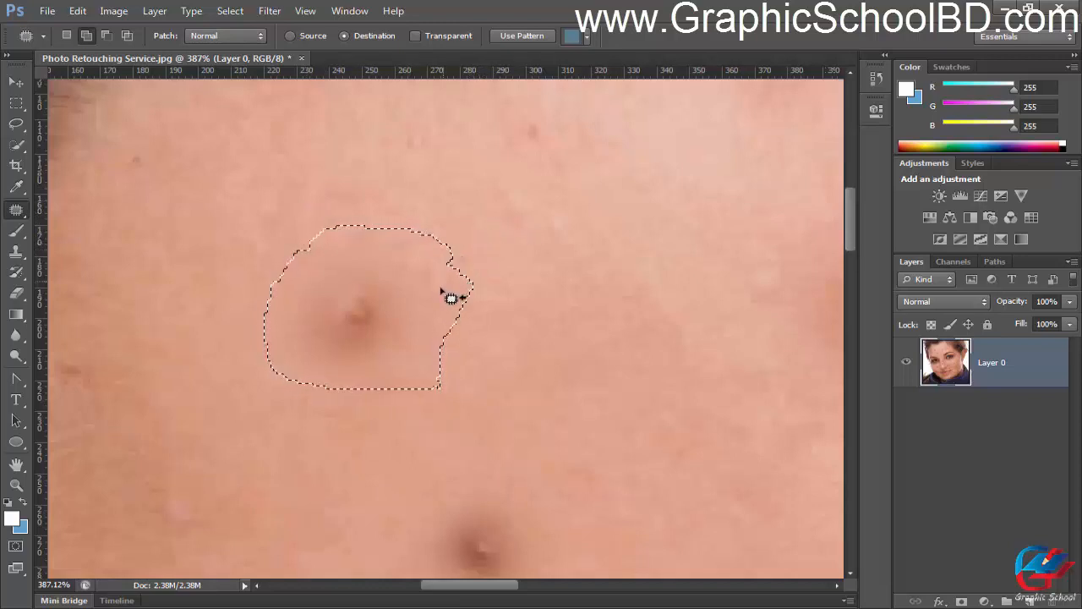
key(alt)
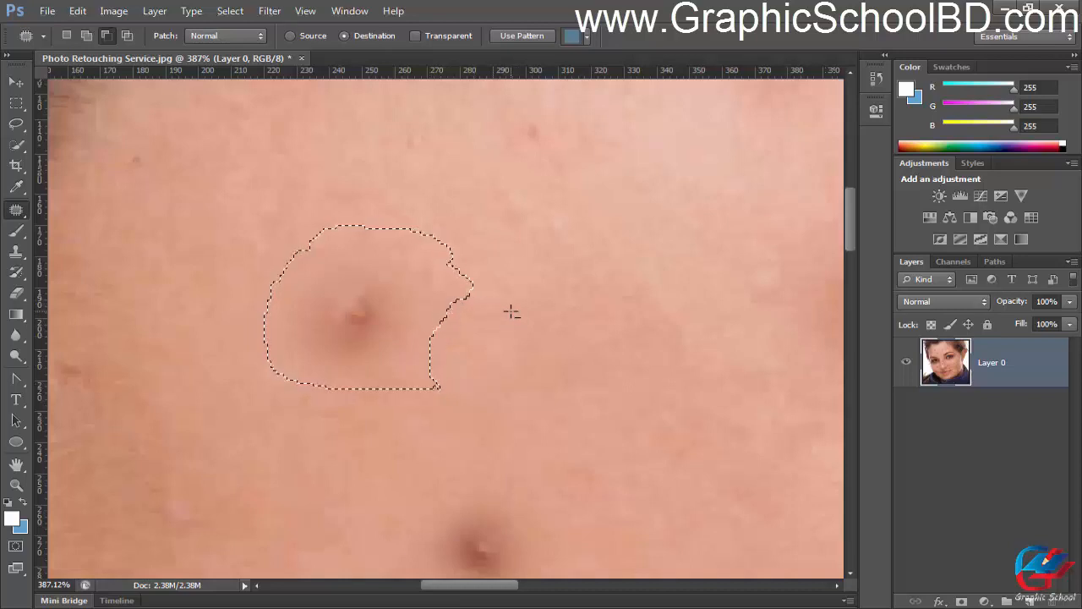
Step: Set the Patch tool's selection mode to intersect with the existing selection
key(shift)
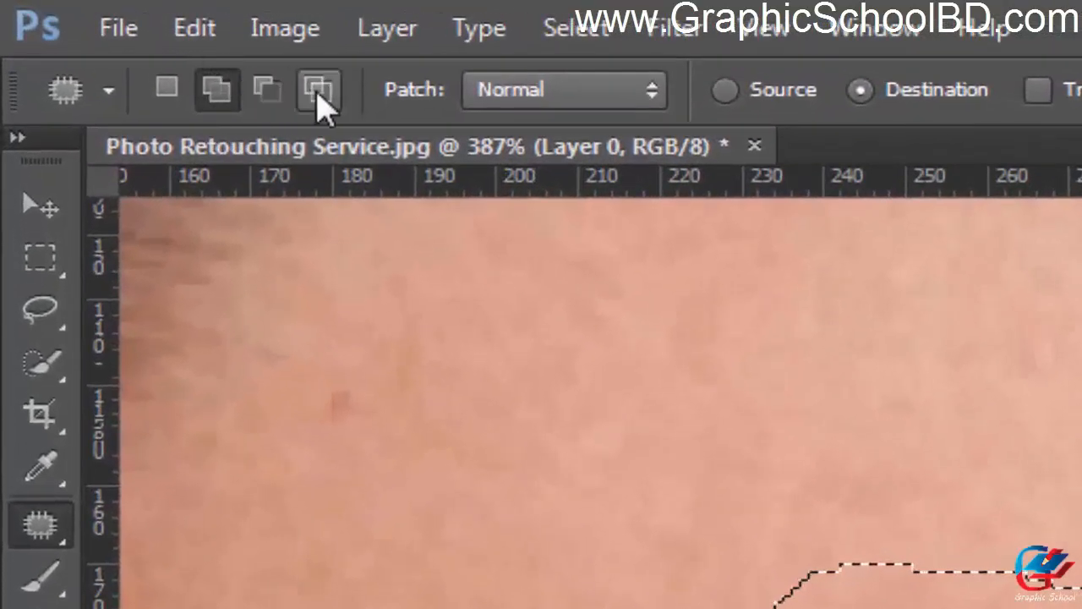
click(320, 91)
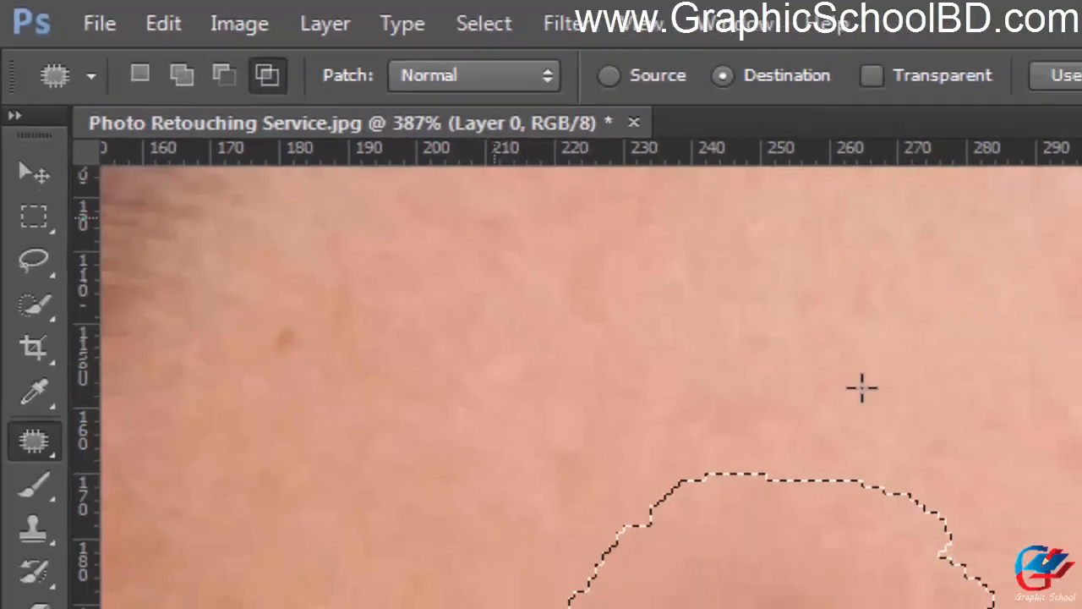
drag(788, 372, 698, 583)
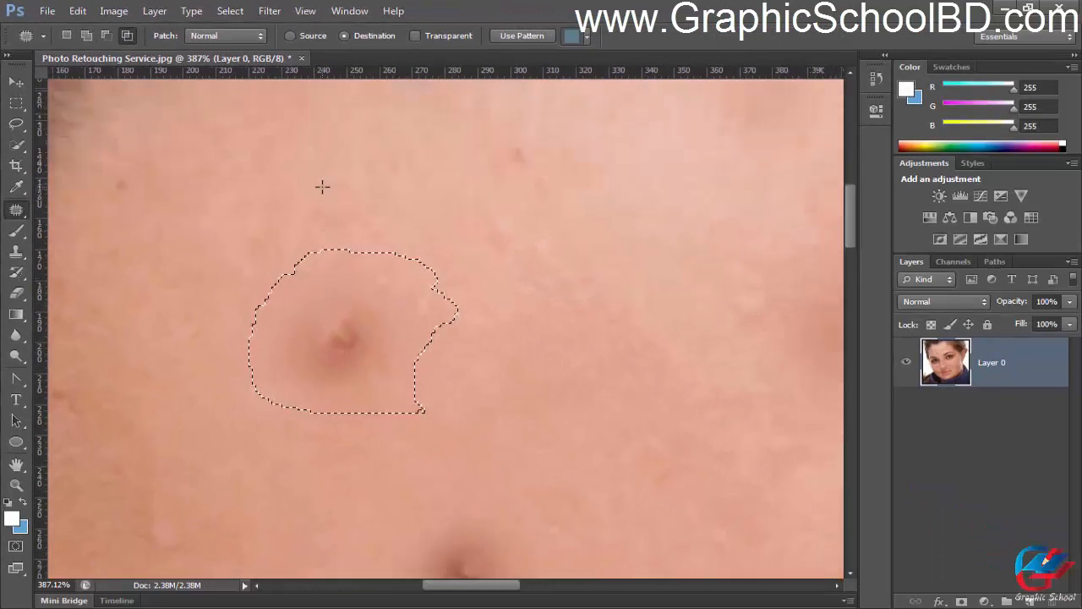
key(shift+alt)
key(shift)
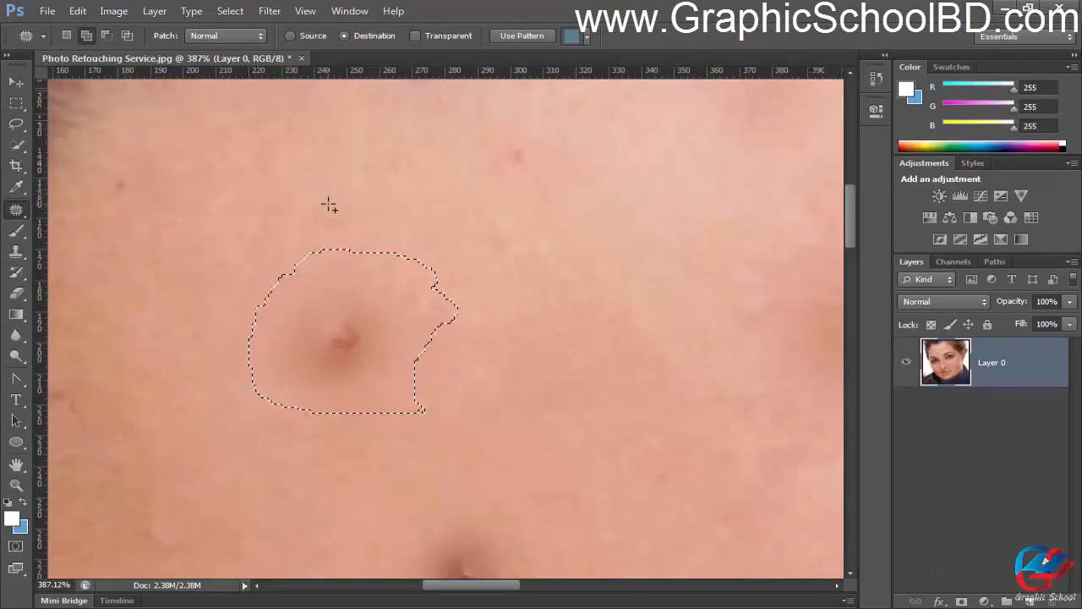
click(126, 36)
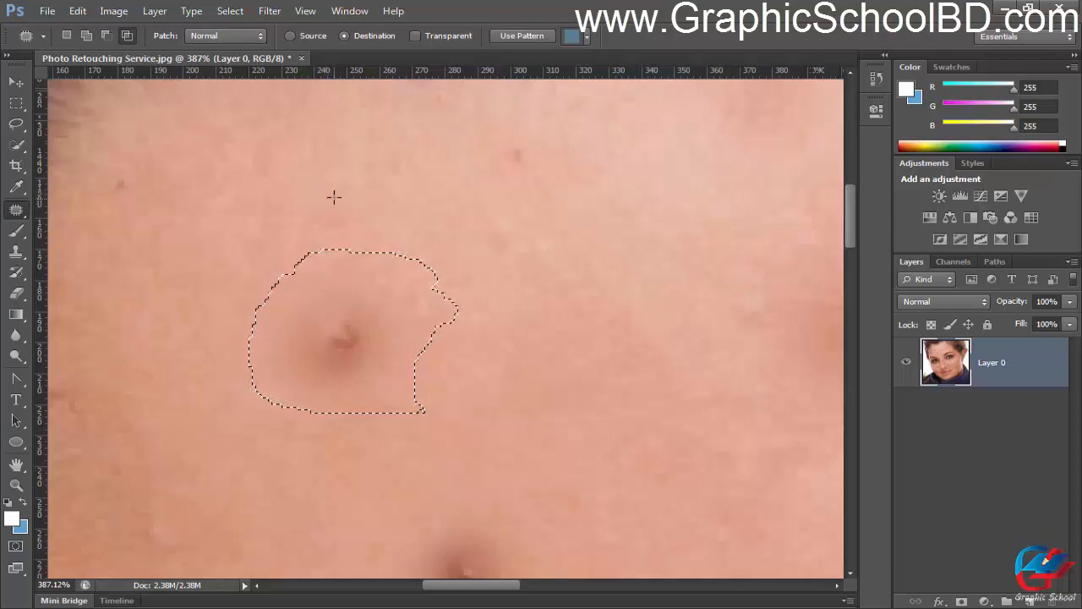
Step: Intersect the selection with a tall narrow outline across the spot, restore it, and subtract a similar band through its middle
mouse_move(319, 188)
mouse_down()
mouse_move(311, 328)
mouse_move(343, 428)
mouse_move(375, 469)
mouse_move(406, 381)
mouse_move(379, 228)
mouse_move(342, 169)
mouse_up()
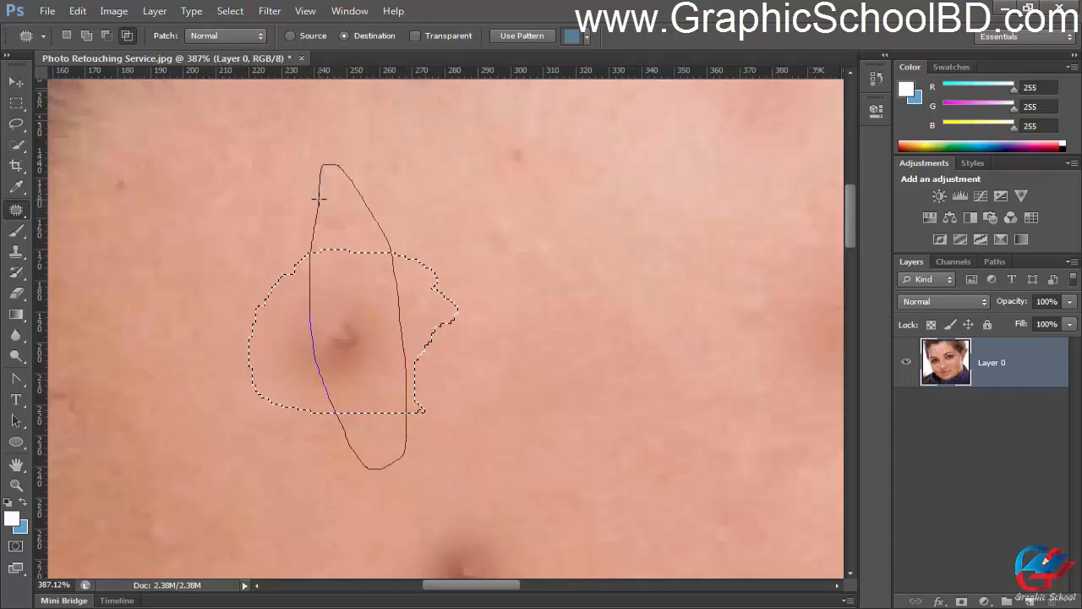
drag(318, 197, 316, 197)
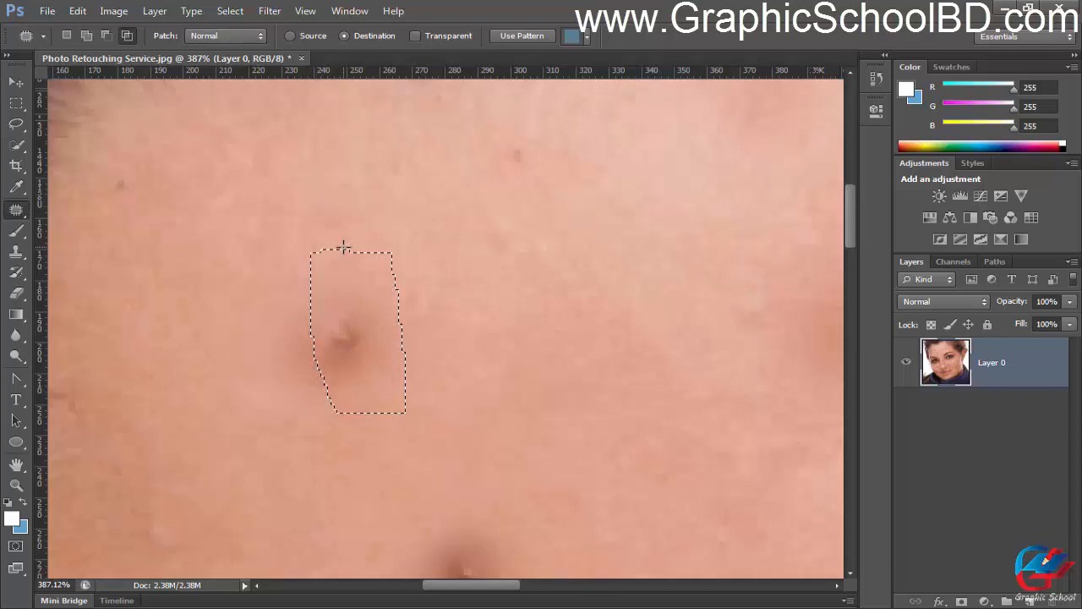
drag(341, 245, 340, 244)
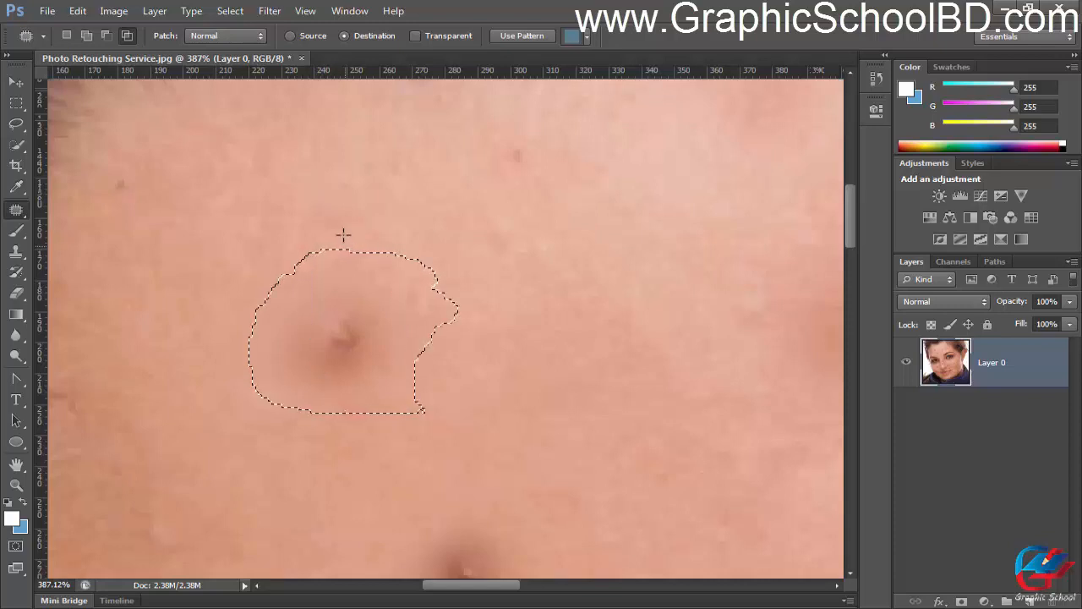
key(alt)
mouse_move(293, 160)
mouse_down()
mouse_move(292, 259)
mouse_move(394, 452)
mouse_move(355, 198)
mouse_move(292, 162)
mouse_up()
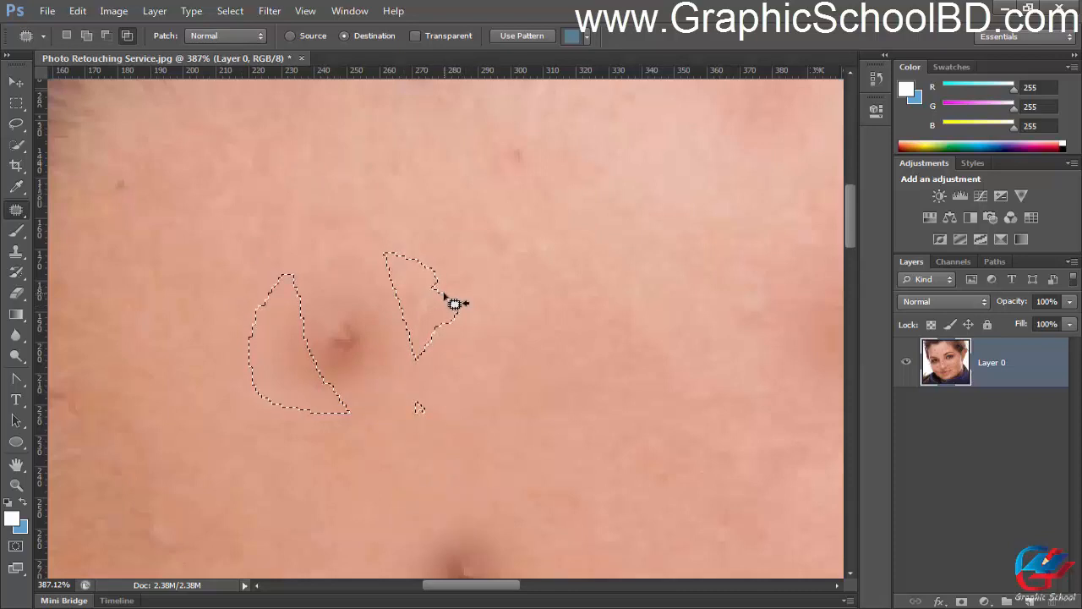
Step: Add a tall slanted outline extending above and below the restored selection around the spot, and deselect everything
key(shift)
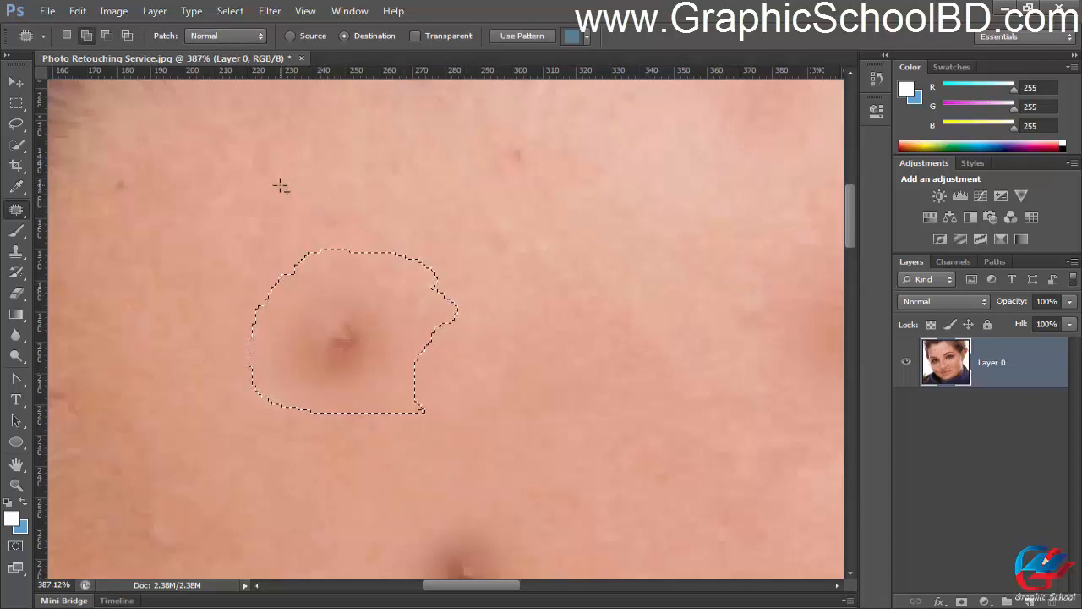
mouse_move(293, 191)
mouse_down()
mouse_move(331, 327)
mouse_move(387, 449)
mouse_up()
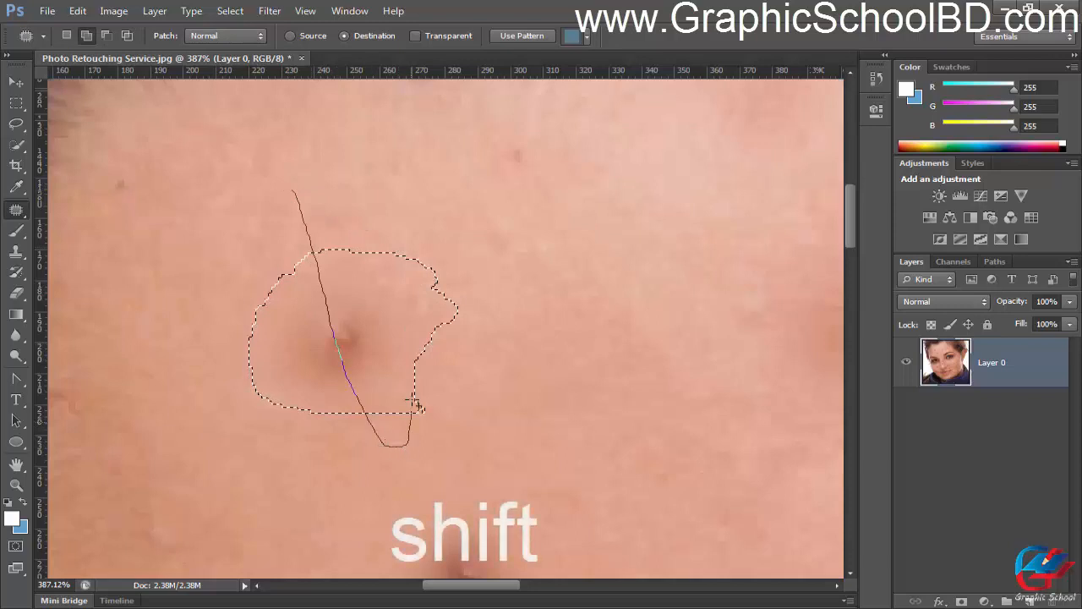
mouse_move(361, 235)
mouse_down()
mouse_move(304, 184)
mouse_move(298, 193)
mouse_up()
drag(296, 195, 297, 194)
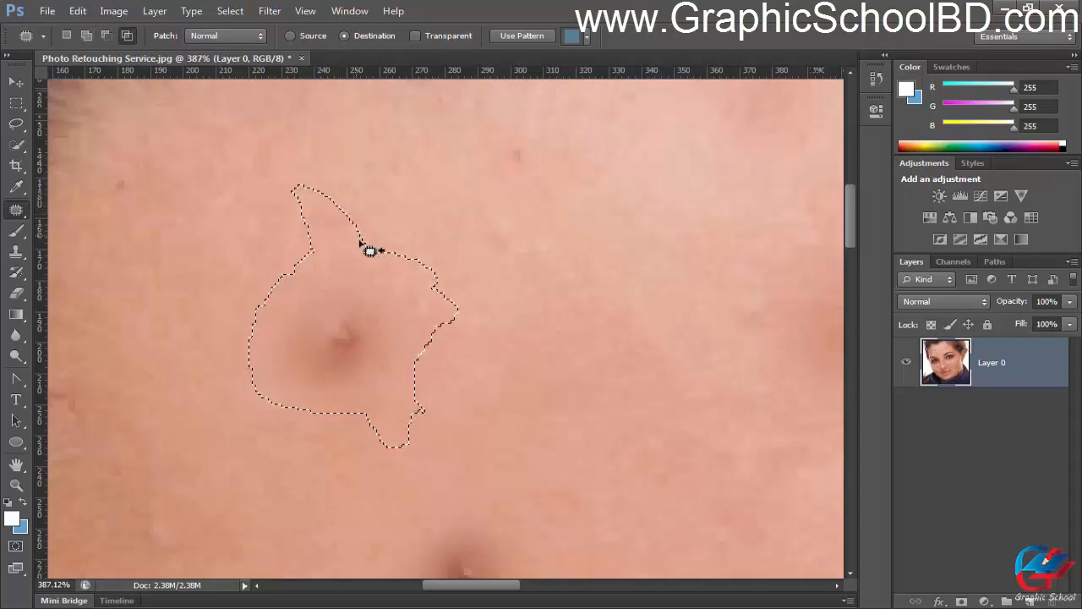
key(ctrl+d)
Step: Examine the forehead spots, the eye and eyebrow on the left of the face, and the blemishes on the opposite cheek up close
scroll(404, 266, down, 1)
scroll(387, 317, up, 1)
drag(510, 300, 468, 297)
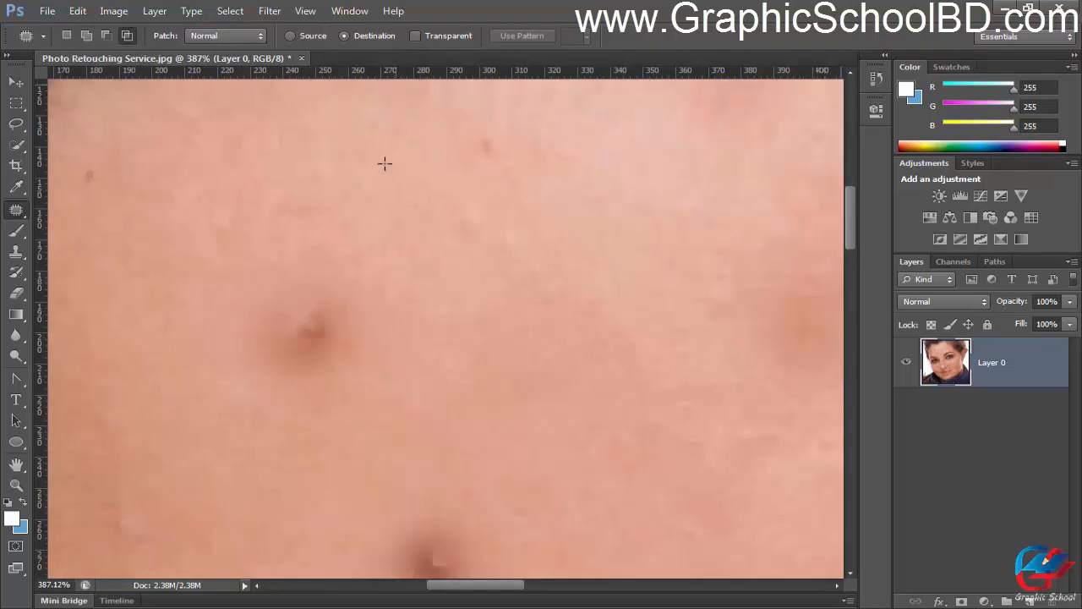
scroll(330, 290, down, 1)
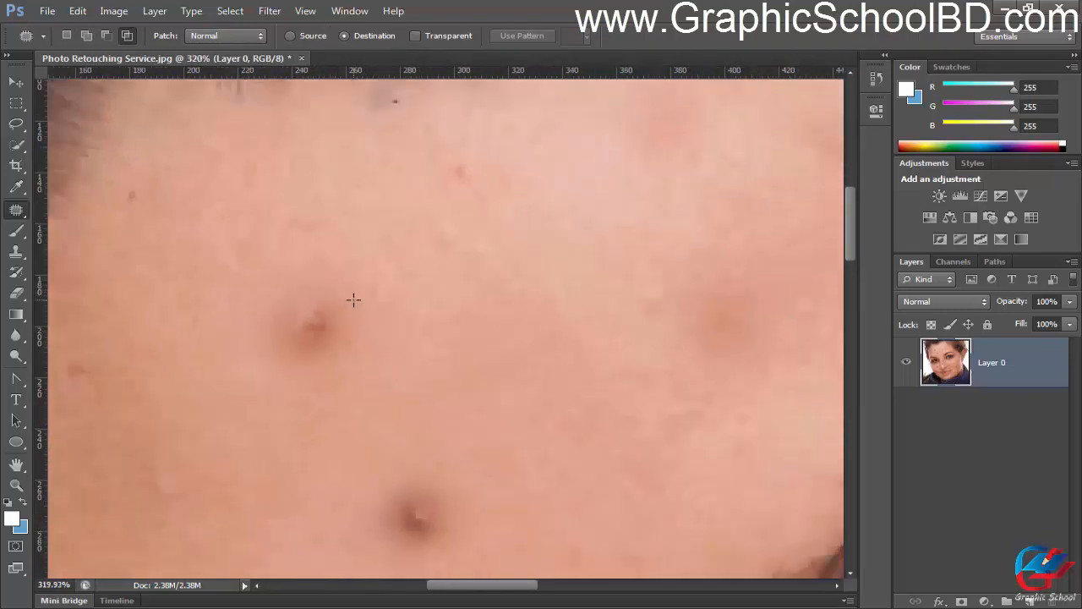
scroll(384, 313, down, 5)
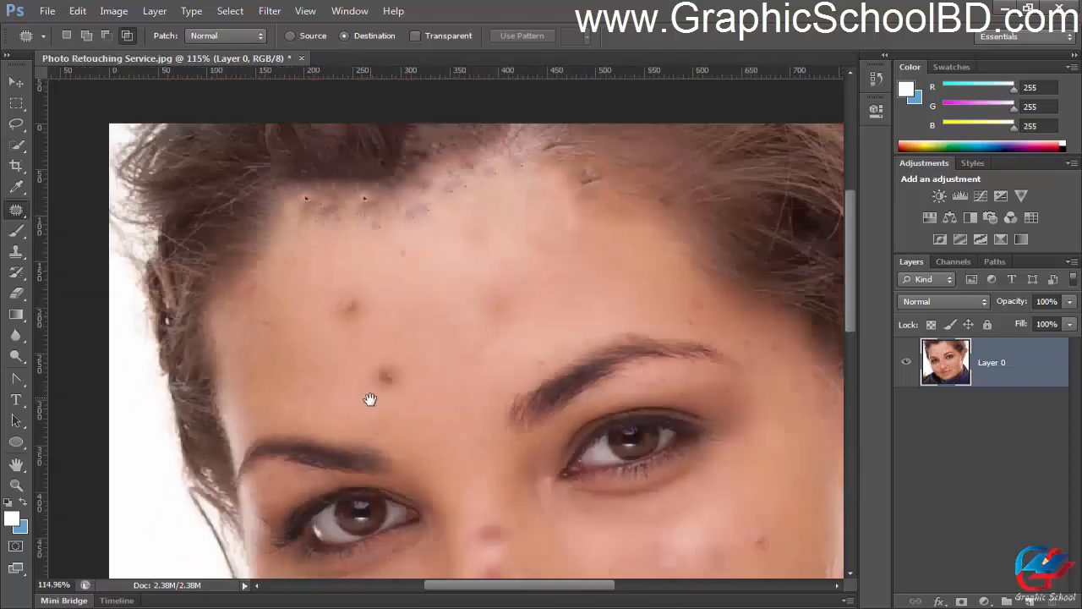
drag(369, 399, 406, 215)
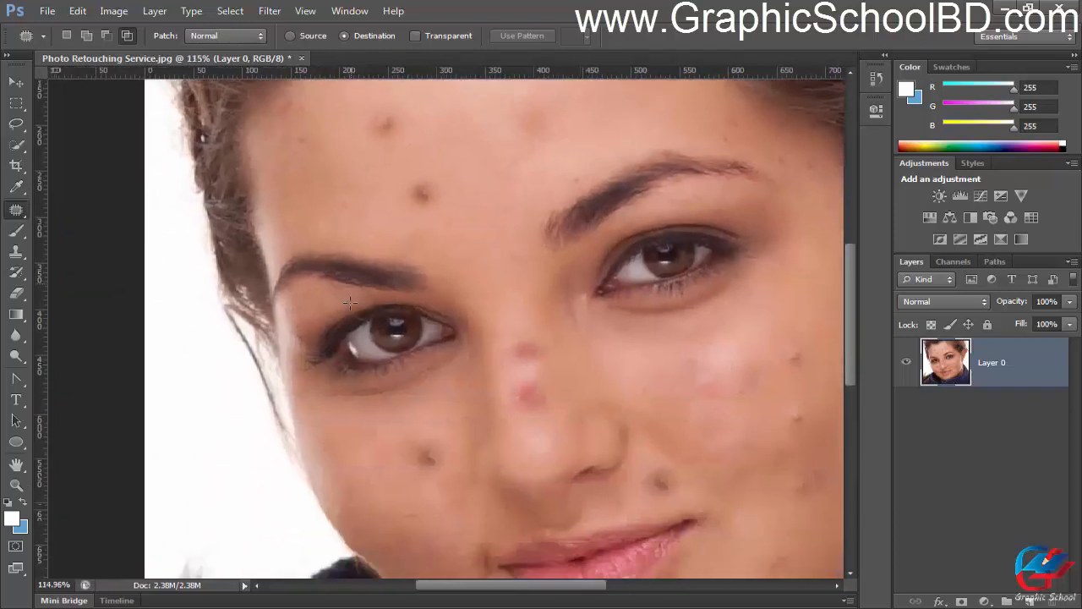
scroll(397, 287, up, 3)
drag(423, 330, 422, 293)
scroll(417, 154, up, 1)
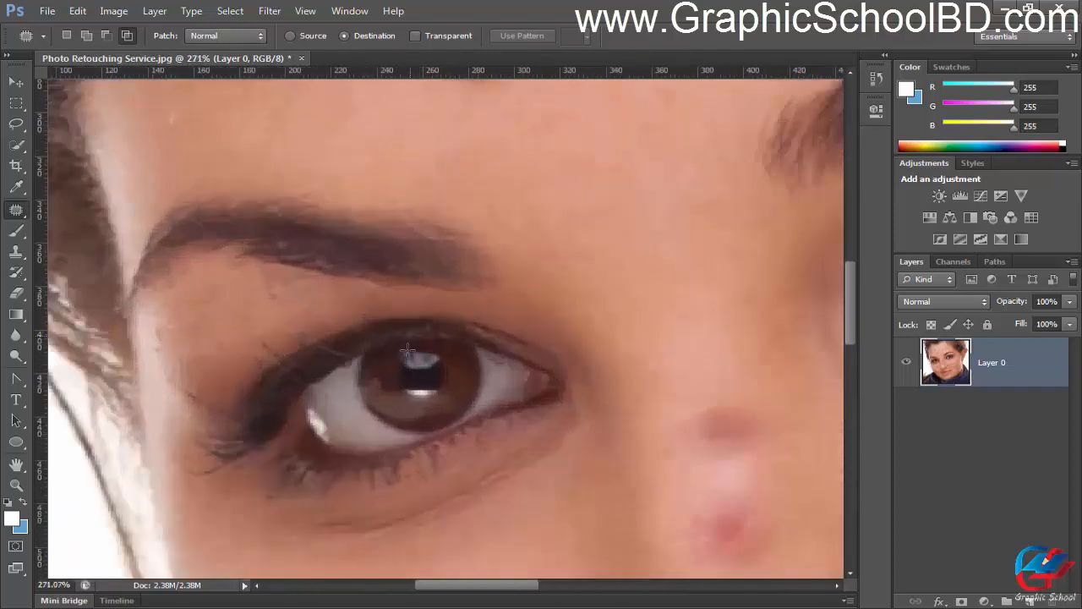
drag(389, 334, 360, 257)
scroll(374, 284, down, 1)
scroll(373, 287, up, 1)
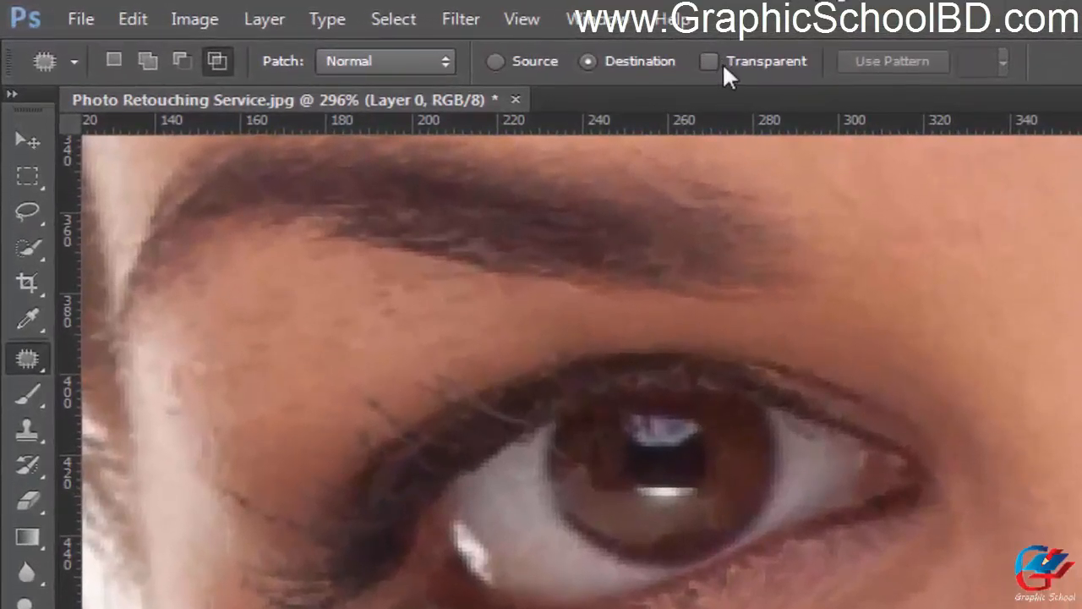
scroll(804, 159, down, 3)
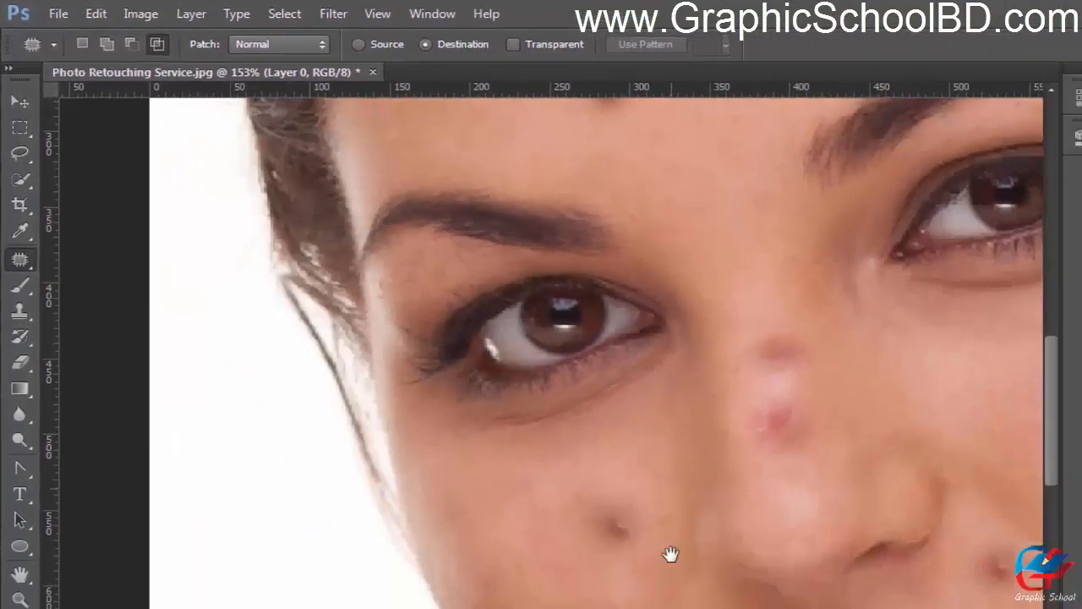
drag(670, 554, 577, 425)
drag(833, 316, 572, 338)
drag(729, 201, 418, 314)
scroll(424, 313, up, 3)
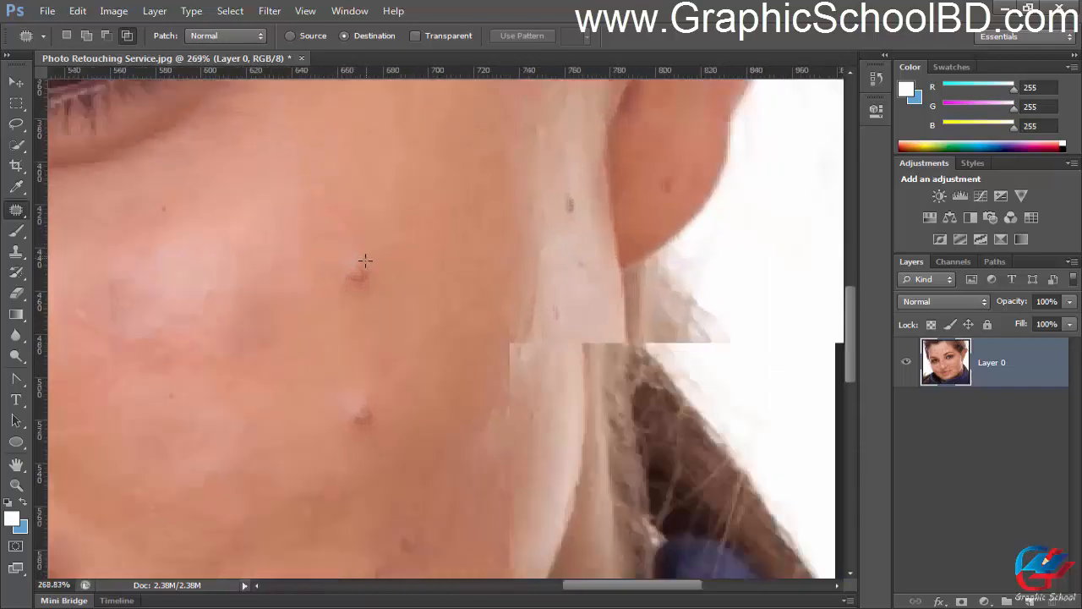
Step: Turn on the Patch tool's Transparent option for patching the cheek
scroll(365, 260, up, 1)
drag(308, 339, 380, 377)
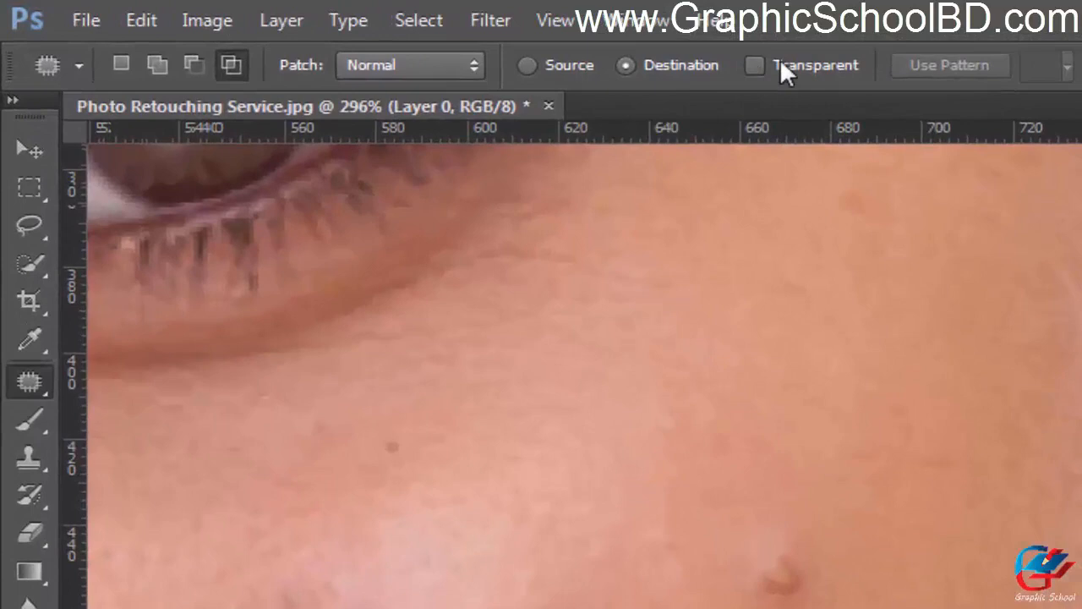
click(427, 36)
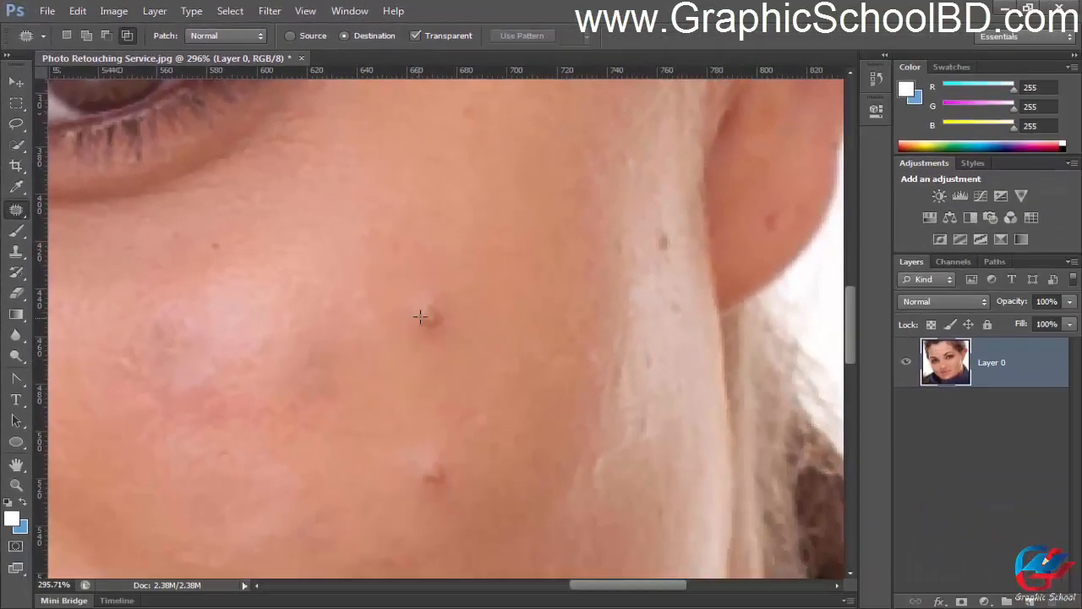
Step: Outline the upper cheek spot, patch a copy of it onto clear skin diagonally above toward the ear, and deselect
scroll(724, 538, up, 2)
drag(472, 286, 416, 280)
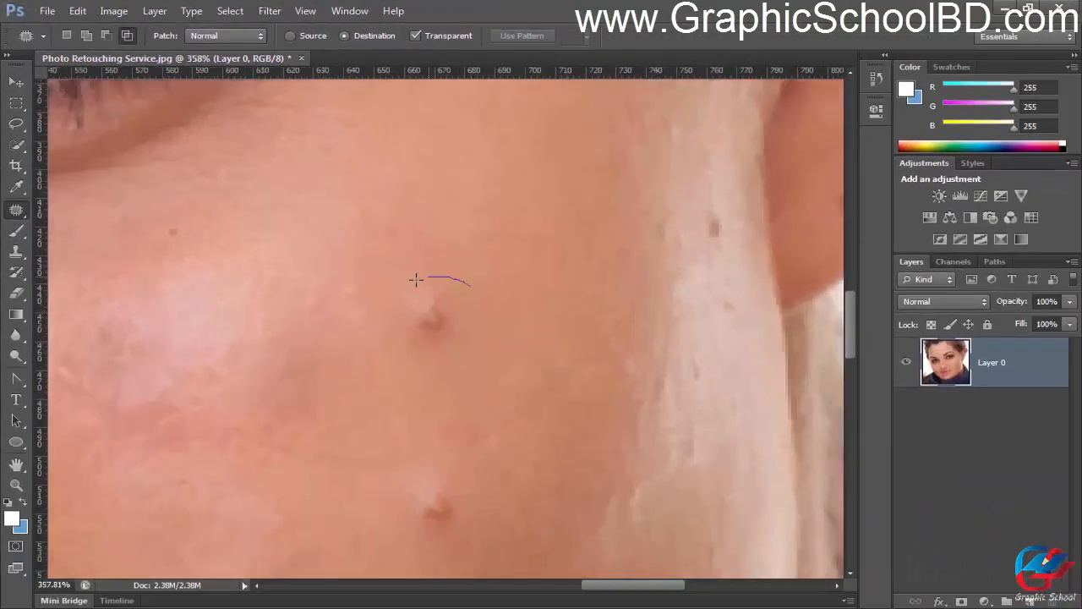
mouse_move(415, 341)
mouse_down()
mouse_move(470, 288)
mouse_move(443, 290)
mouse_move(501, 238)
mouse_move(508, 214)
mouse_up()
key(ctrl+d)
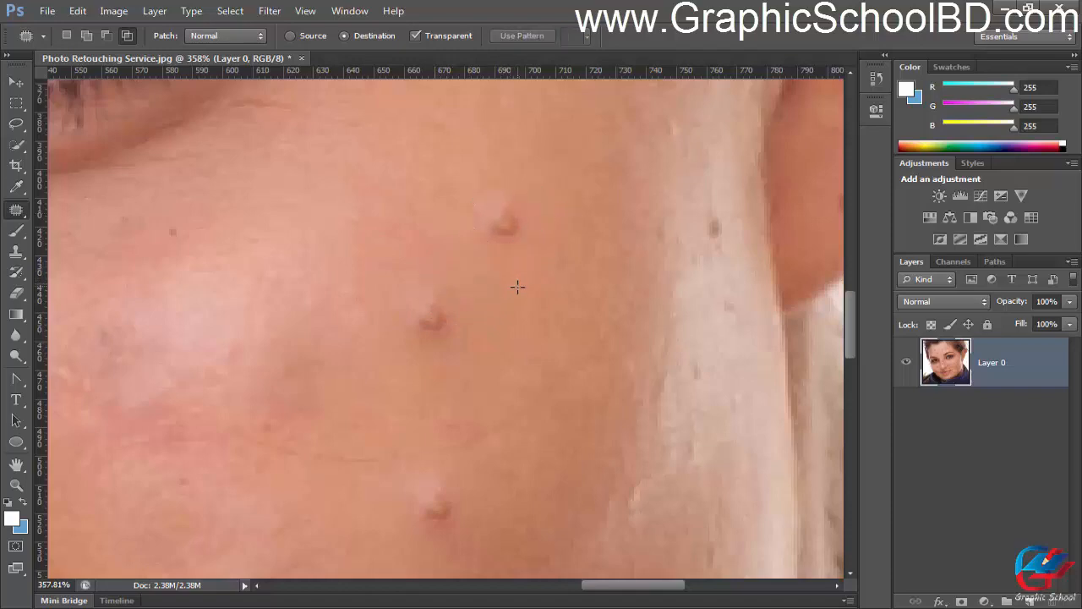
Step: Outline the whole eye on the left of the face, including its lashes and lids, with the Patch tool
scroll(456, 314, down, 2)
scroll(456, 314, down, 2)
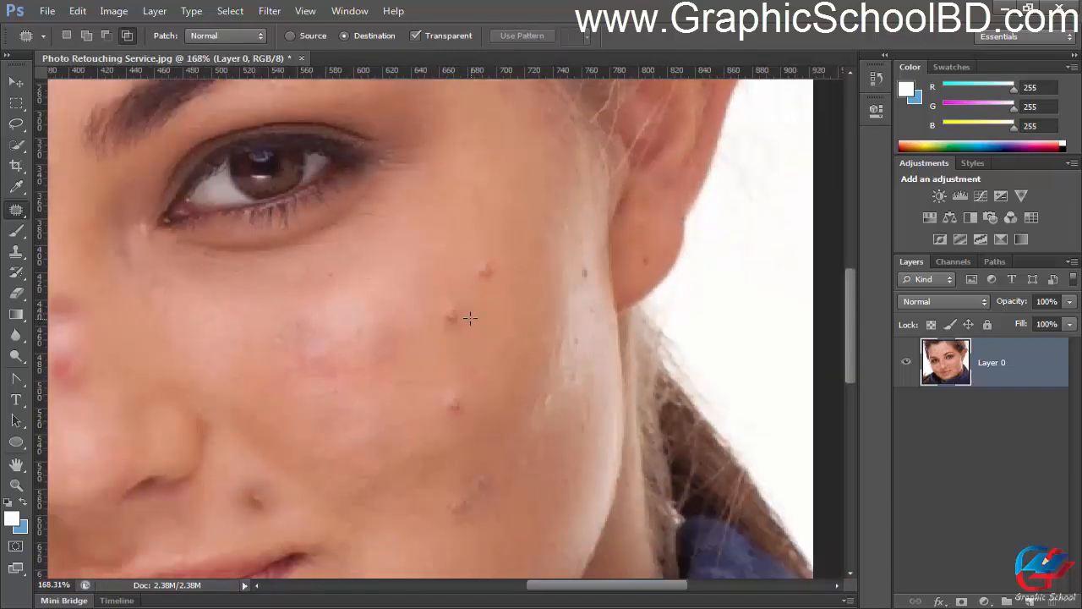
scroll(459, 317, down, 3)
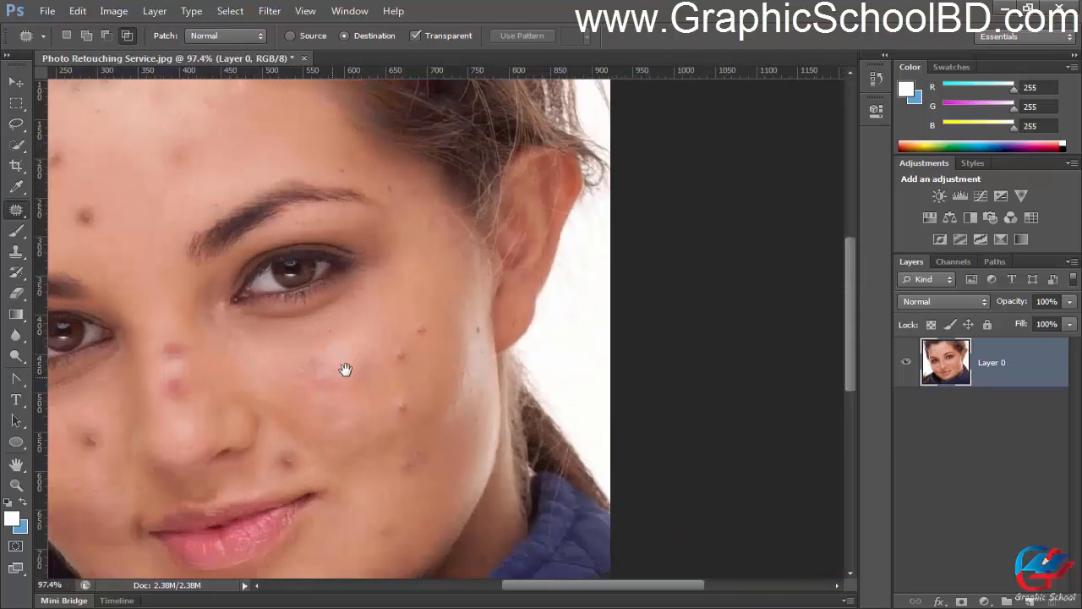
drag(345, 369, 489, 351)
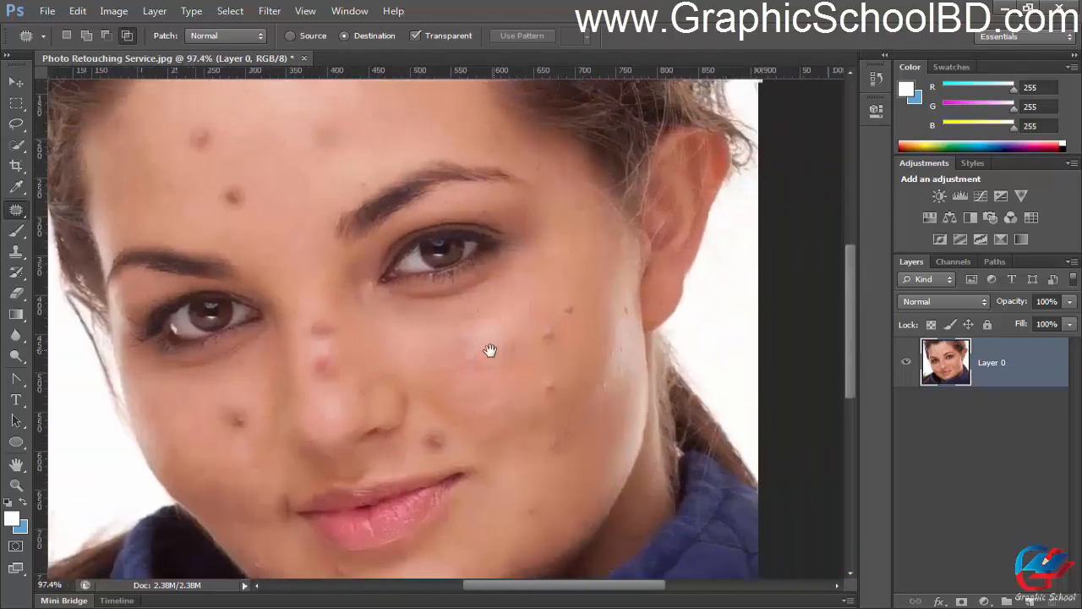
scroll(403, 389, up, 4)
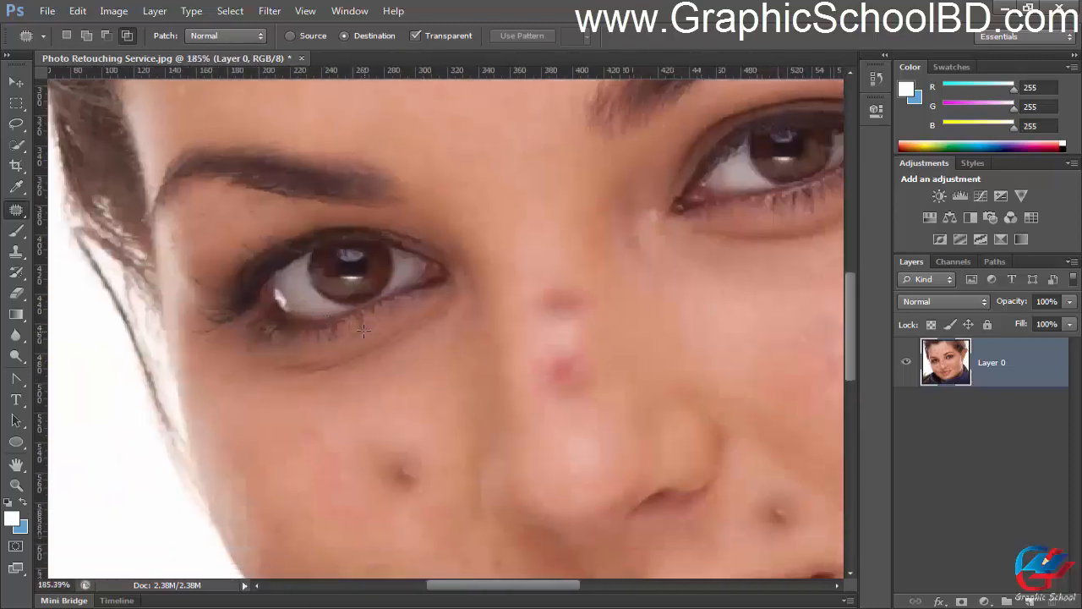
scroll(434, 331, up, 2)
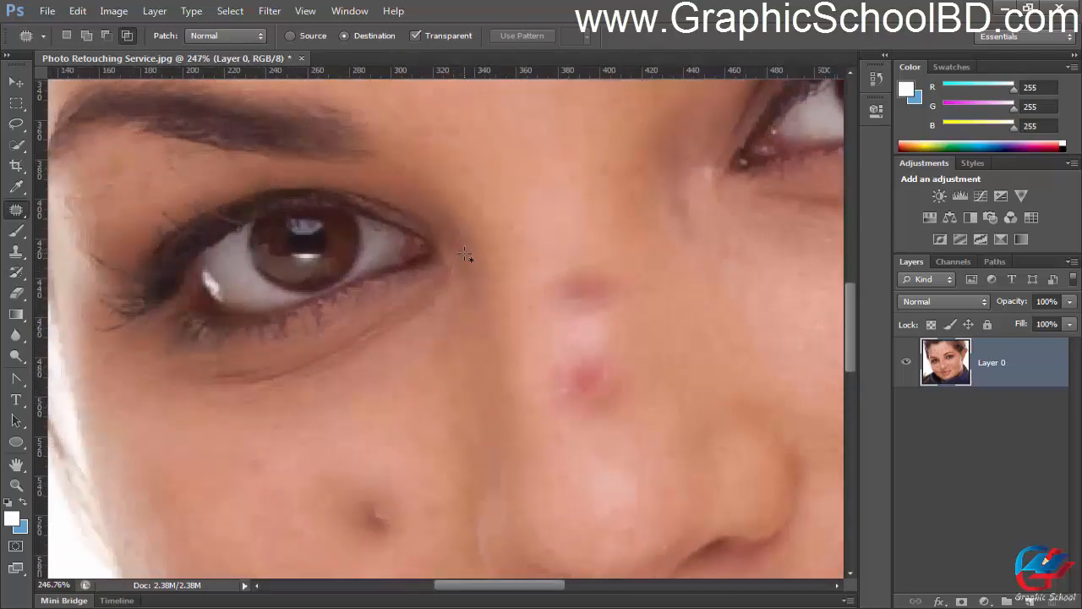
mouse_move(367, 183)
mouse_down()
mouse_move(199, 177)
mouse_move(100, 210)
mouse_move(83, 265)
mouse_up()
mouse_move(144, 364)
mouse_down()
mouse_move(292, 352)
mouse_move(430, 309)
mouse_up()
drag(462, 247, 461, 249)
scroll(423, 279, down, 2)
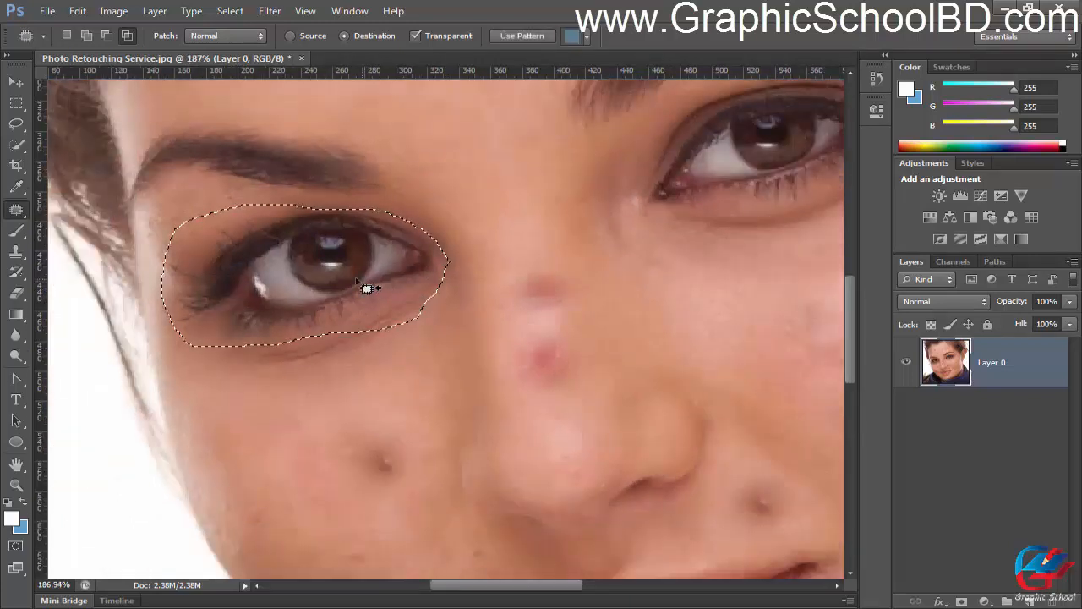
Step: Try a transparent patch of the outlined eye slightly below and toward the nose, overlapping the original, and deselect
mouse_move(353, 269)
mouse_down()
mouse_move(367, 330)
mouse_move(382, 323)
mouse_up()
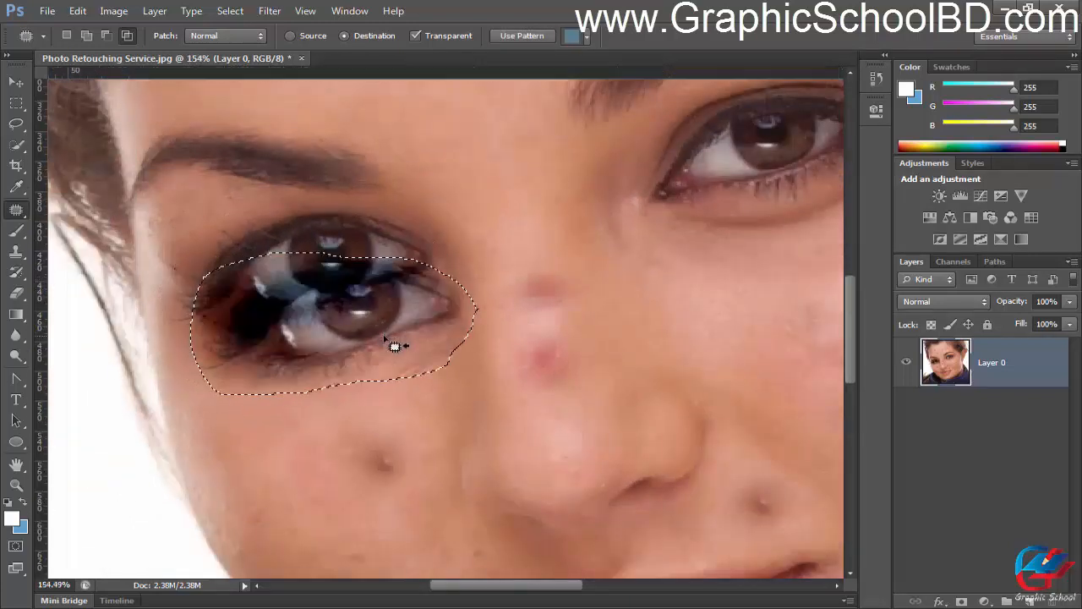
scroll(389, 342, down, 4)
key(ctrl+d)
scroll(381, 354, down, 4)
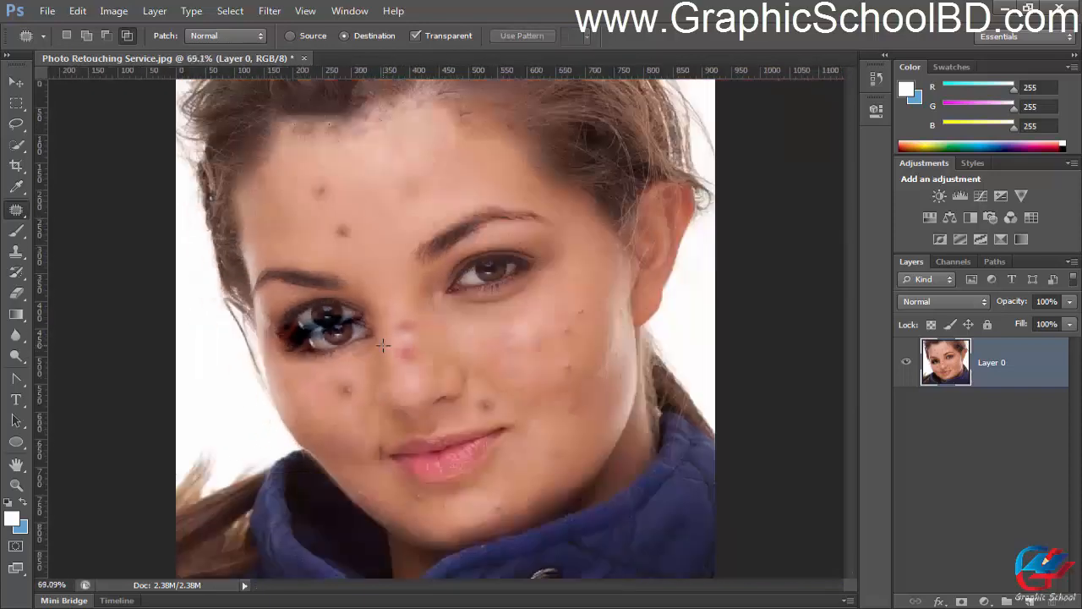
Step: Undo the transparent eye patch and clear the selection around the eye
scroll(383, 342, up, 4)
scroll(383, 341, up, 2)
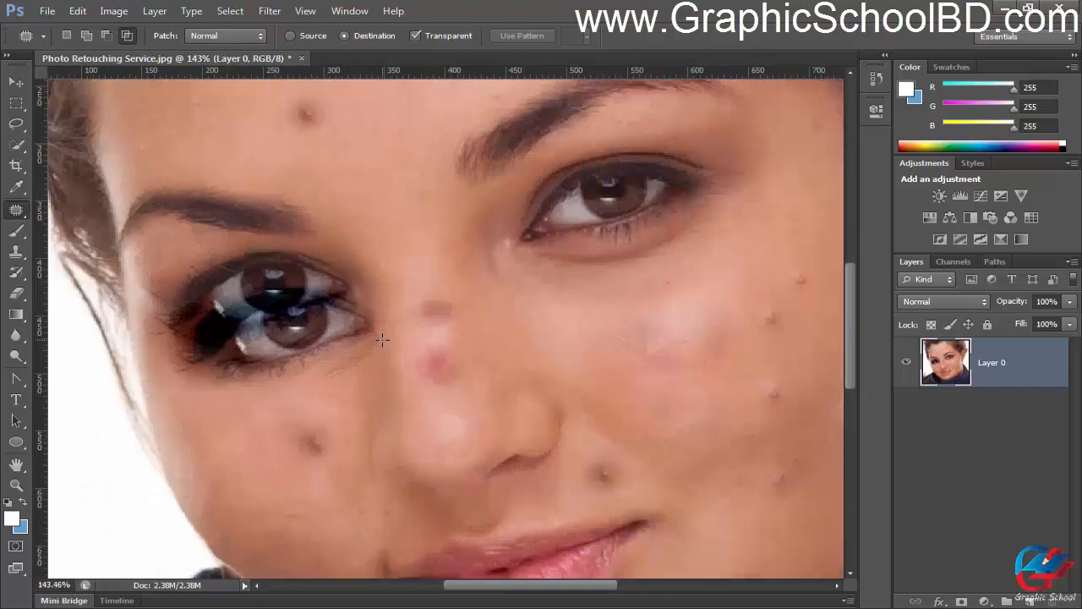
key(ctrl+z)
key(ctrl+d)
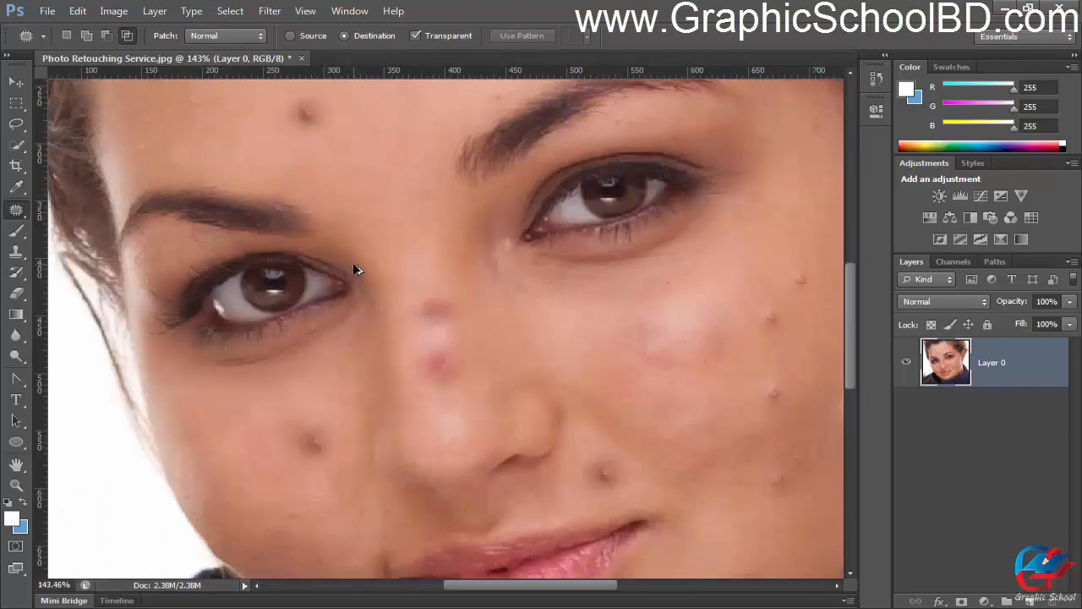
Step: Turn off the Patch tool's Transparent option and show the other healing tools grouped with it
scroll(387, 254, down, 4)
scroll(411, 227, up, 2)
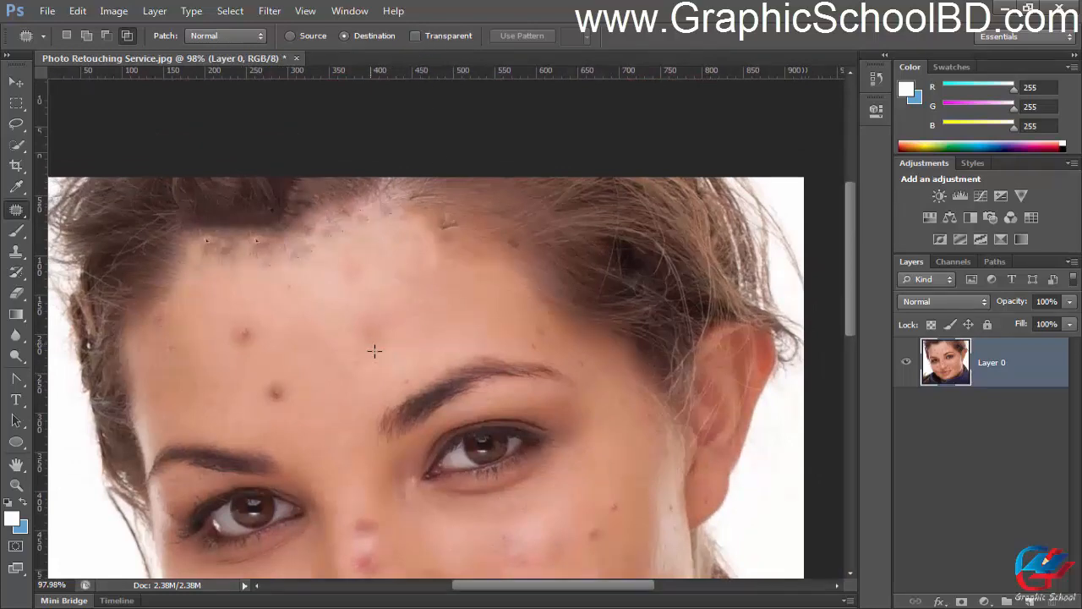
drag(380, 398, 285, 193)
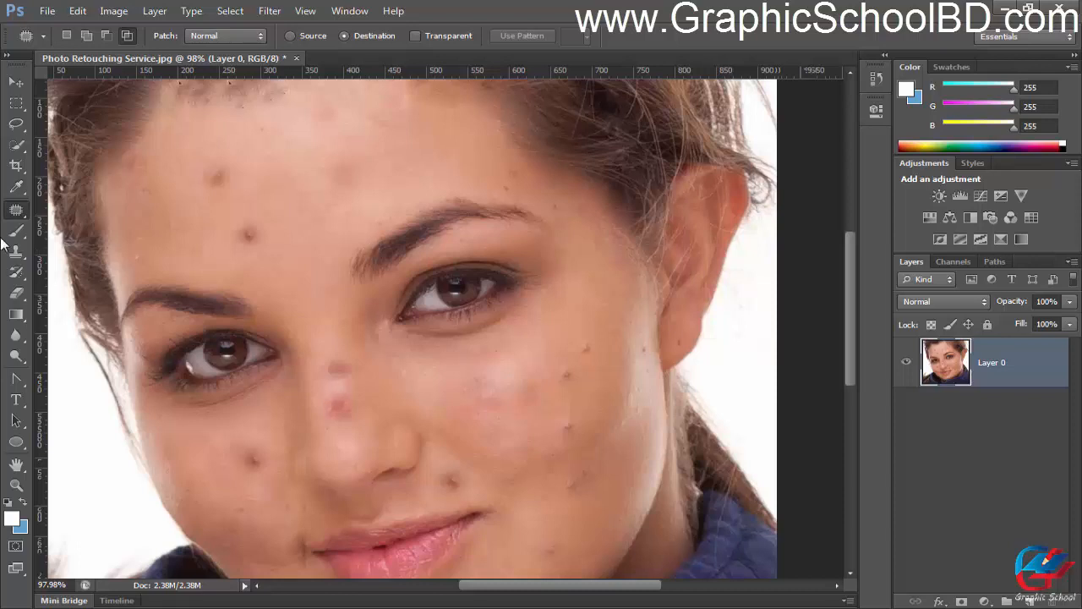
right_click(21, 211)
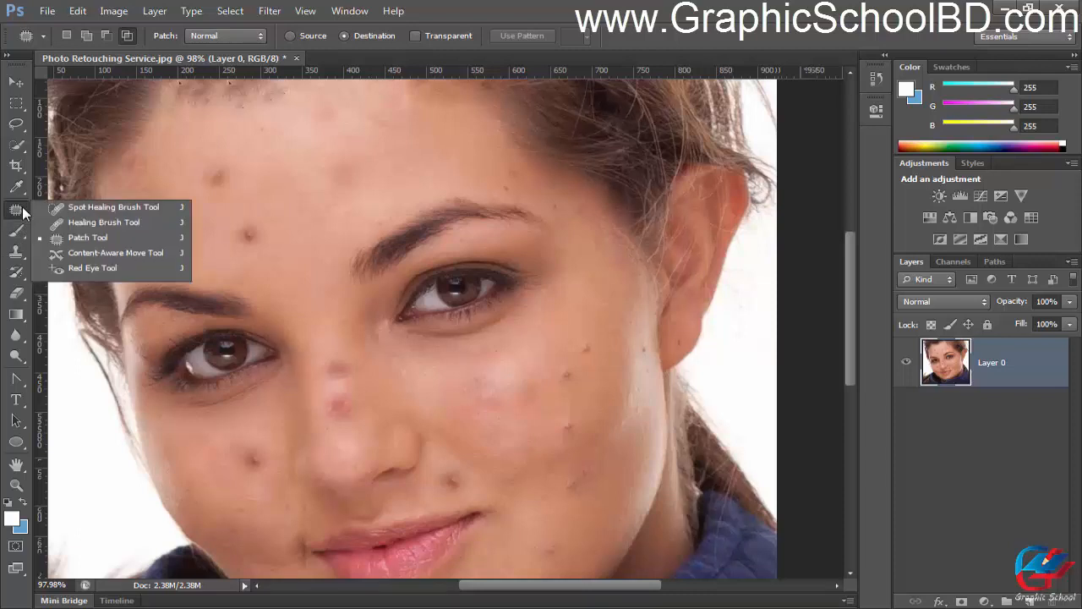